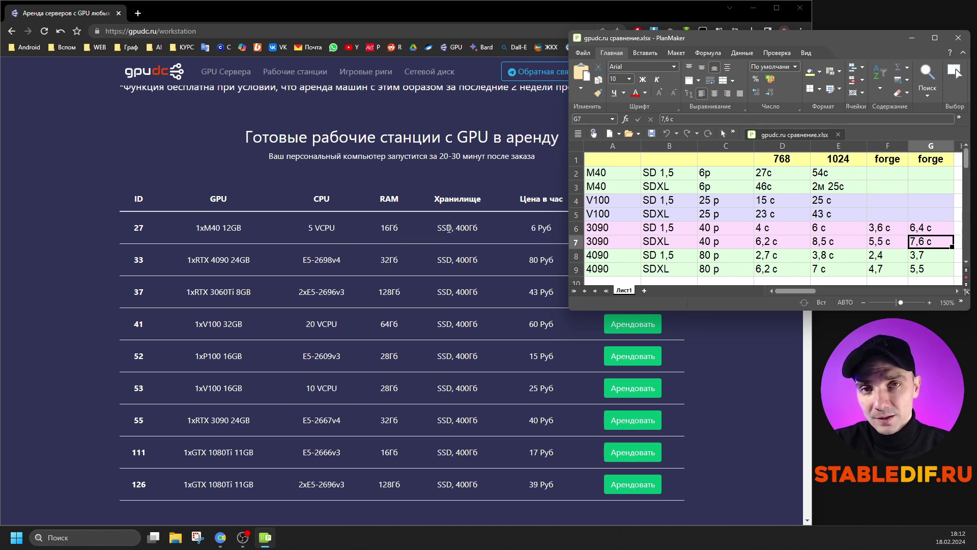
Step: Open the account registration form from the list of ready-made GPU workstations
double_click(439, 228)
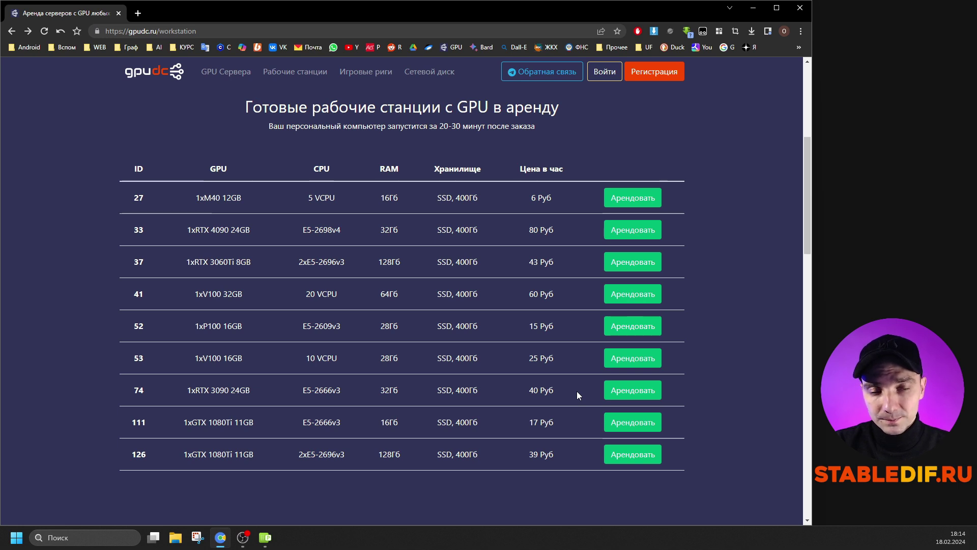
left_click(655, 76)
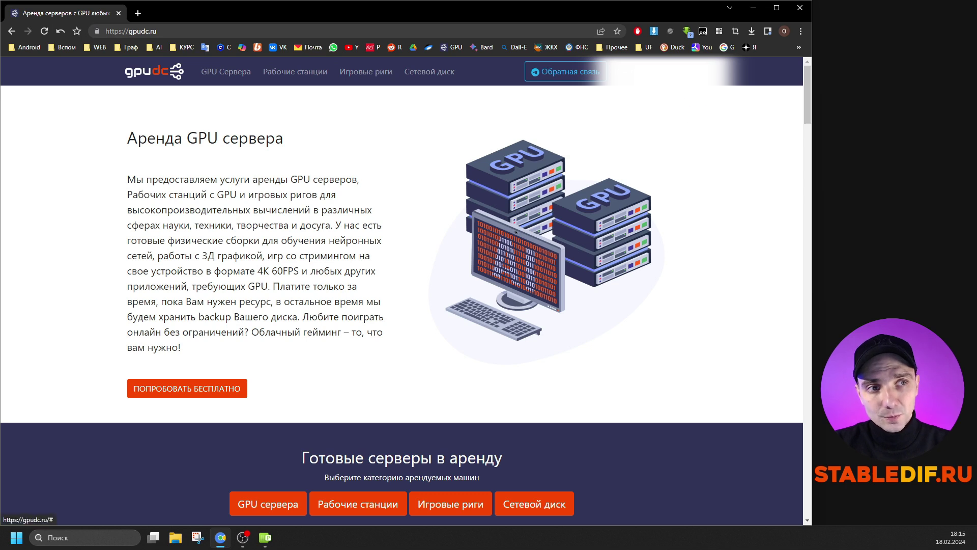
Step: Open the account balance page and set the top-up amount to 100 rubles for bank card payment
left_click(666, 72)
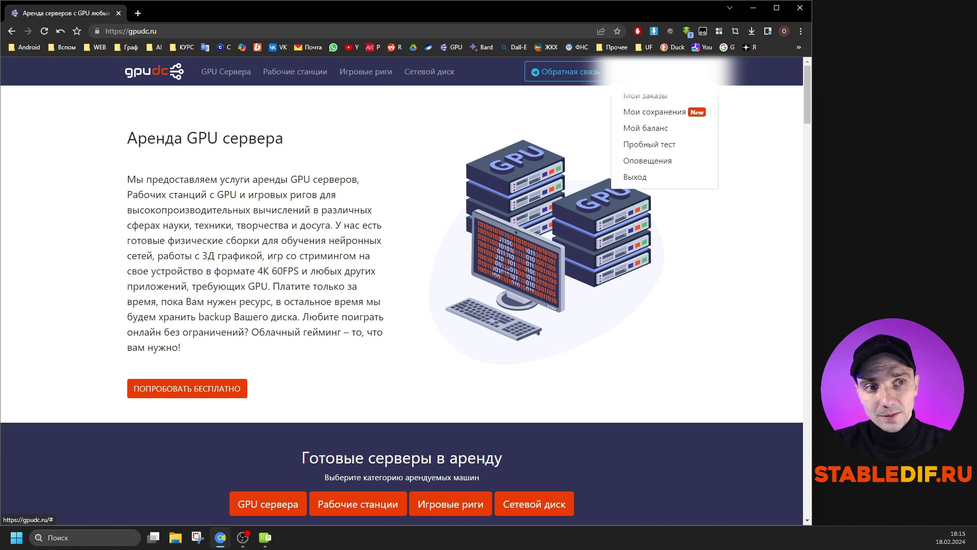
left_click(662, 131)
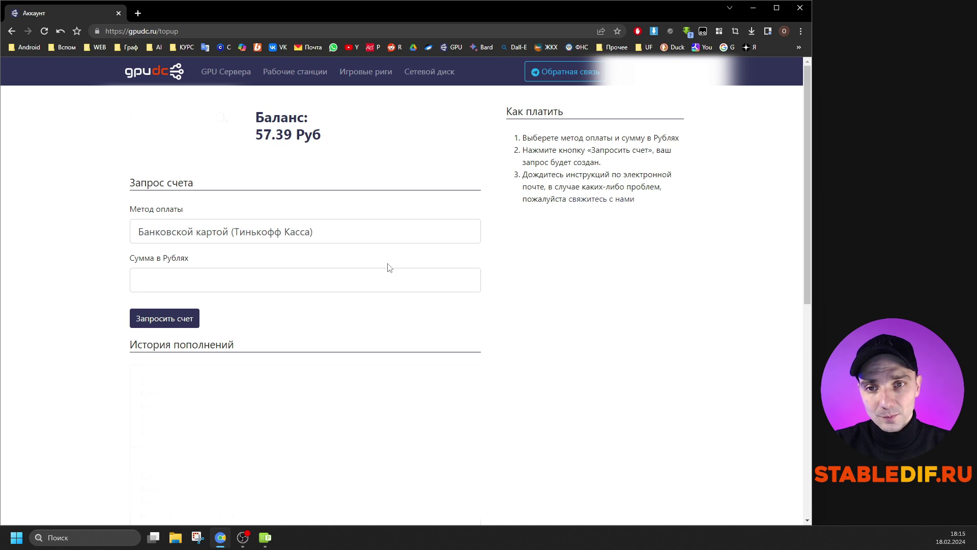
left_click(155, 281)
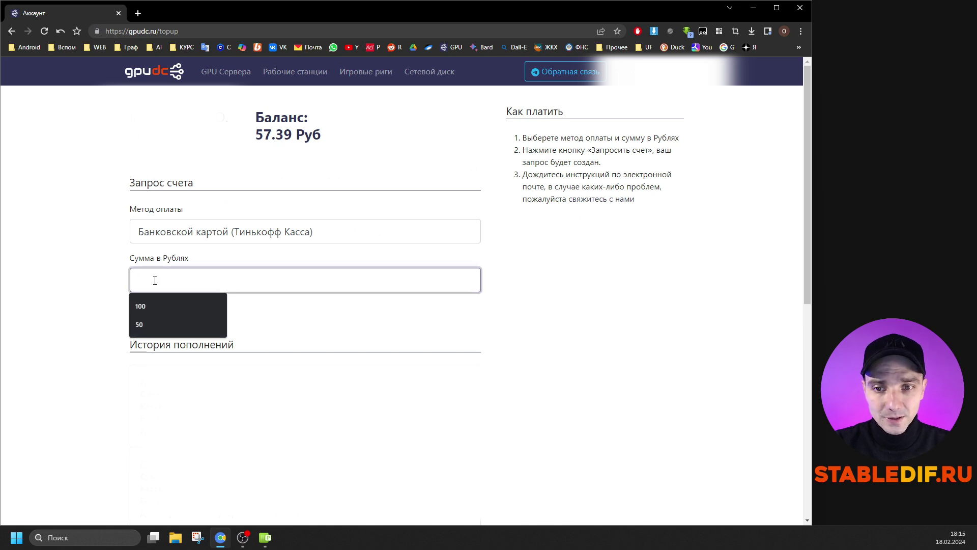
left_click(148, 305)
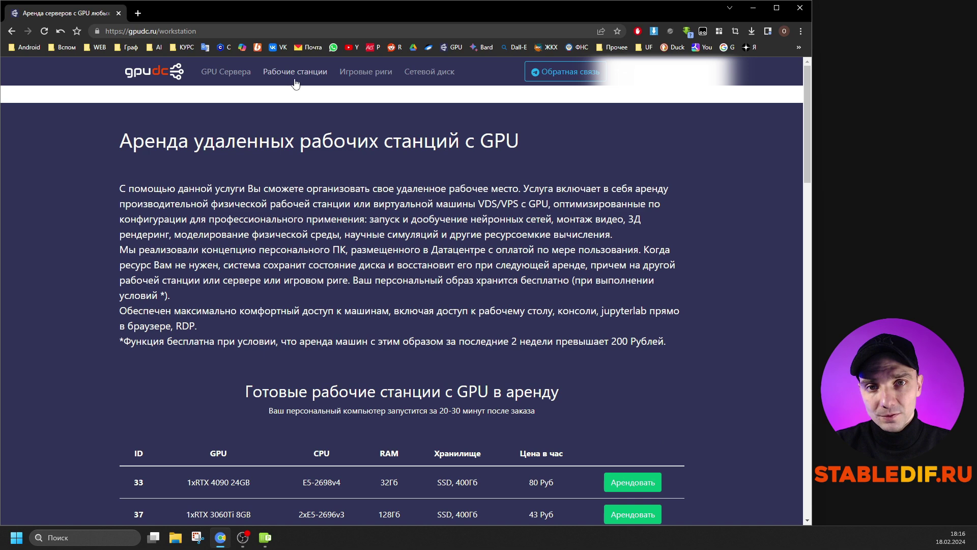
Step: Open the workstation rental list and choose the 1xRTX 3090 24GB machine with ID 74 for rent
left_click(302, 84)
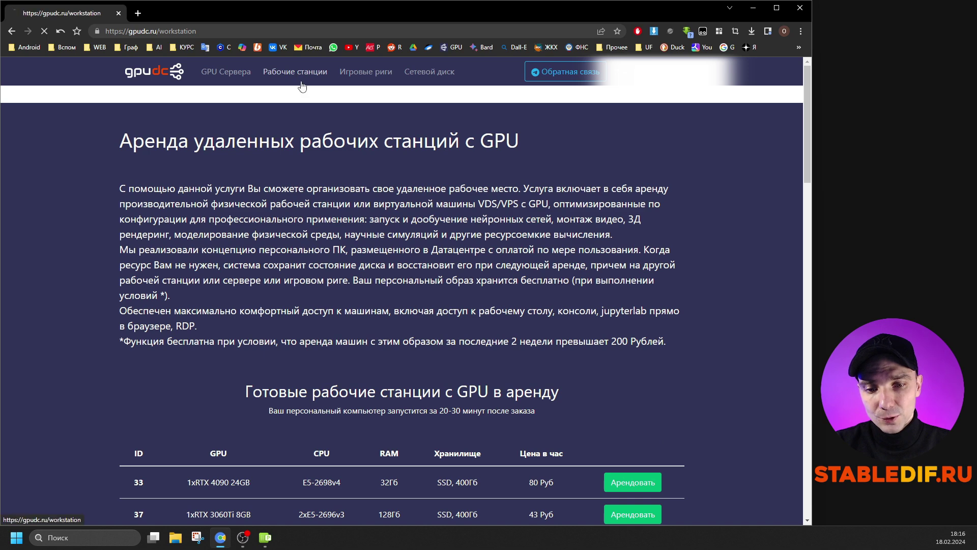
scroll(405, 236, "down", 6)
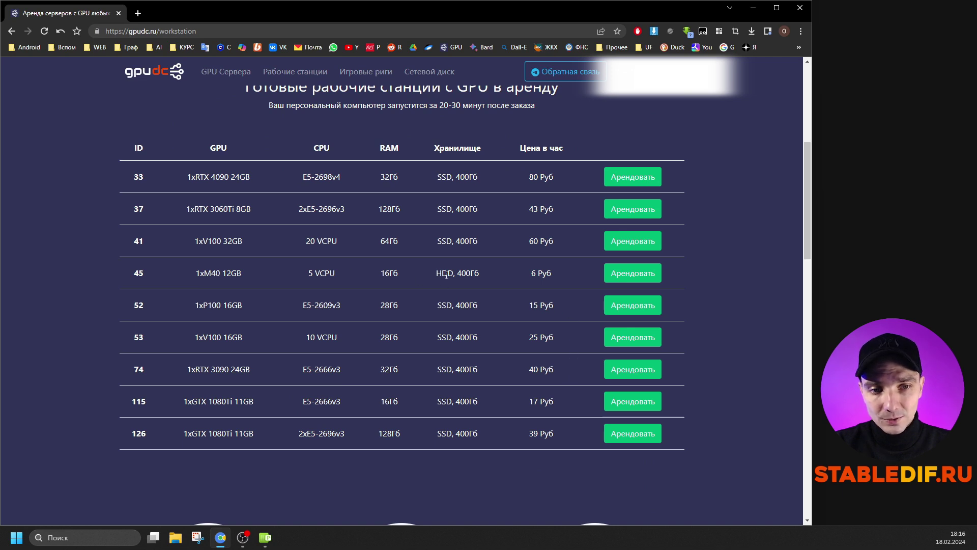
left_click_drag(438, 270, 454, 271)
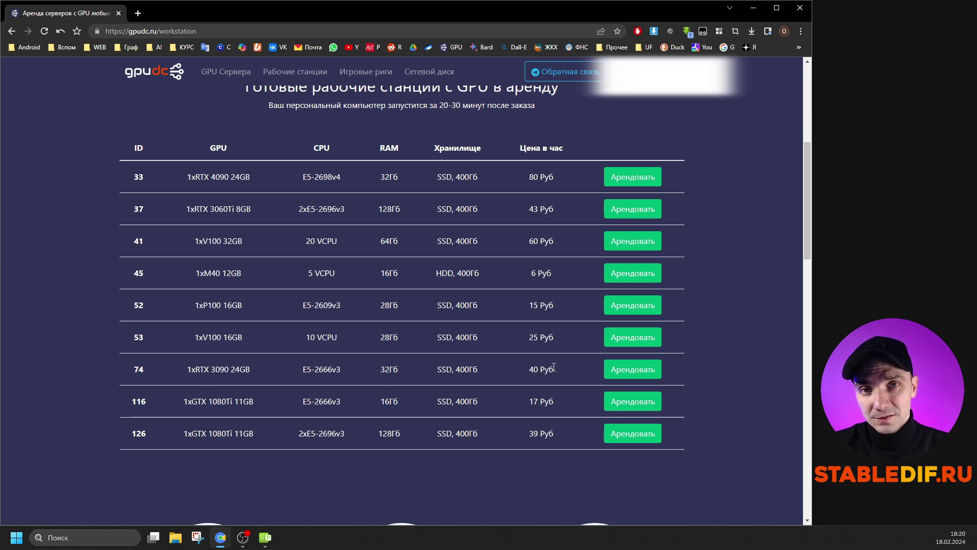
left_click(629, 373)
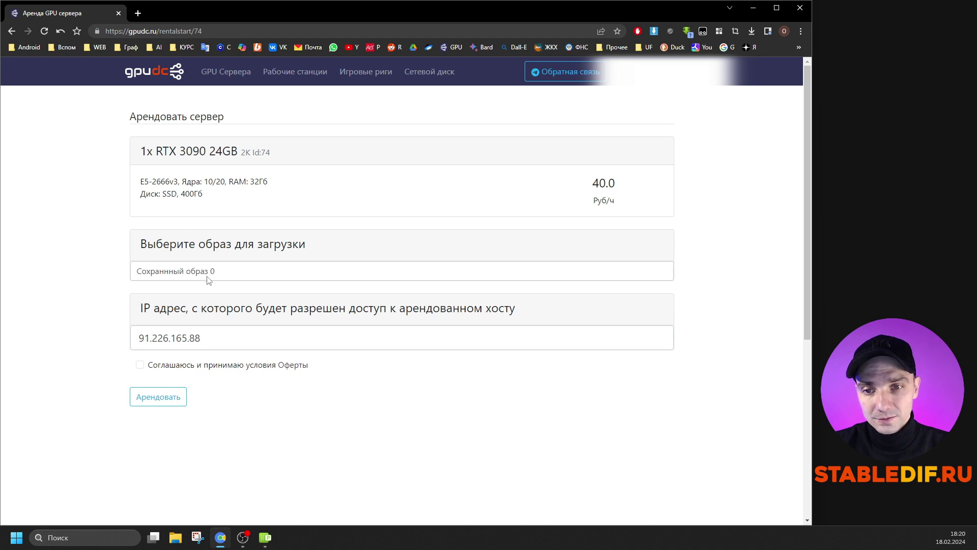
Step: Set the boot image to Windows 10 Workstation, accept the offer terms and rent the server
left_click(211, 275)
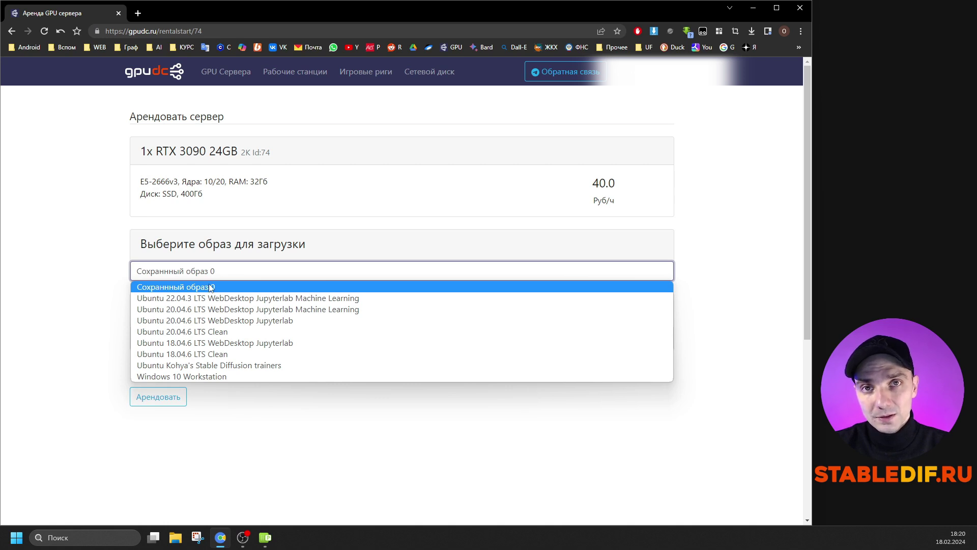
left_click(156, 377)
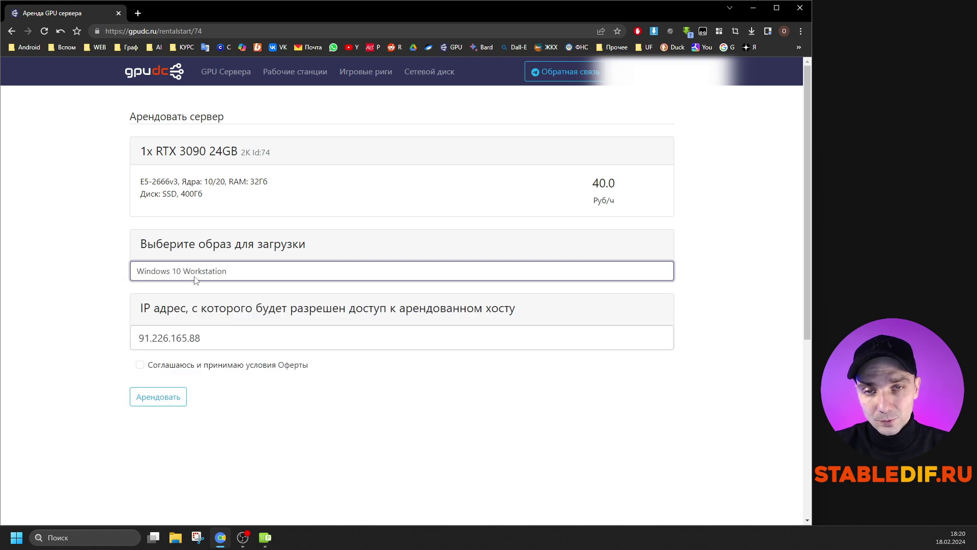
left_click(140, 364)
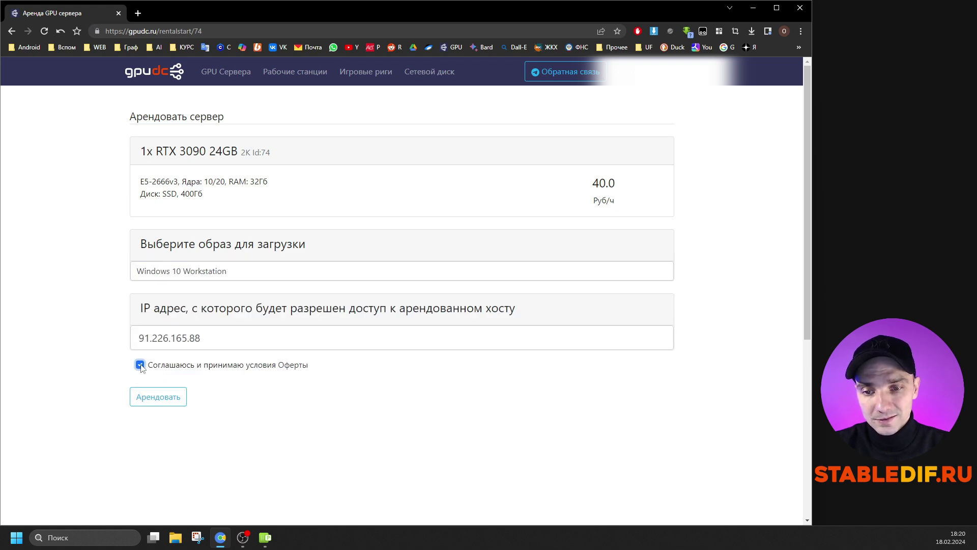
left_click(172, 397)
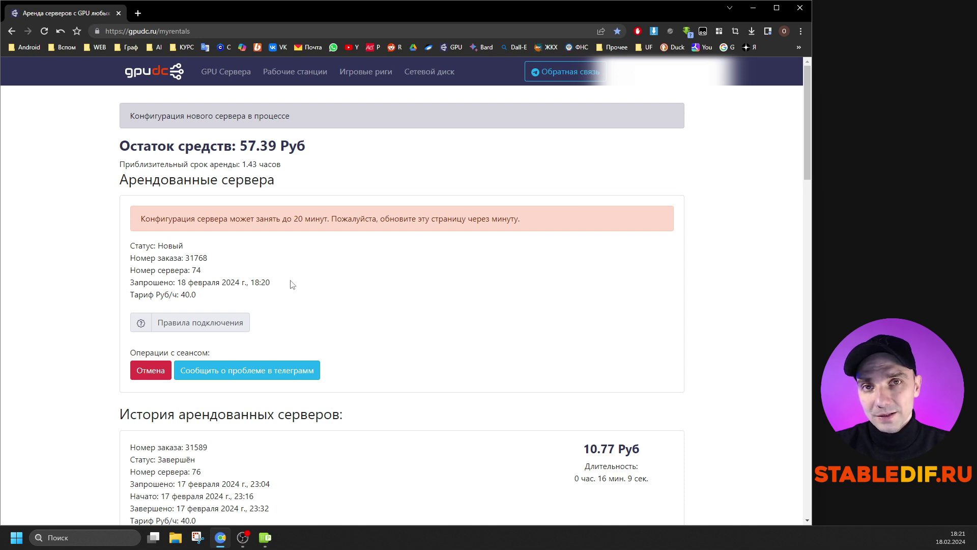
Step: Refresh the rented server's configuration status and check the remaining funds and approximate rental time
left_click(44, 31)
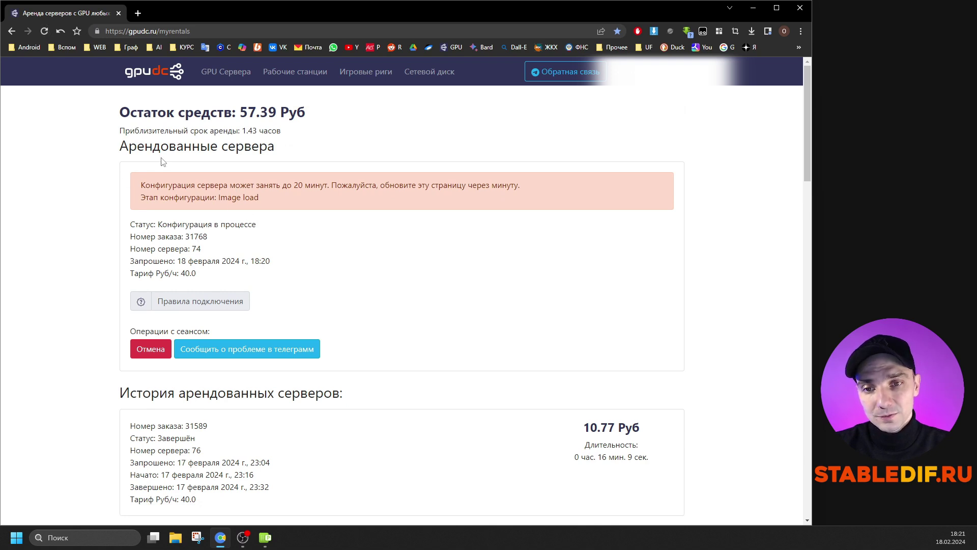
left_click(44, 31)
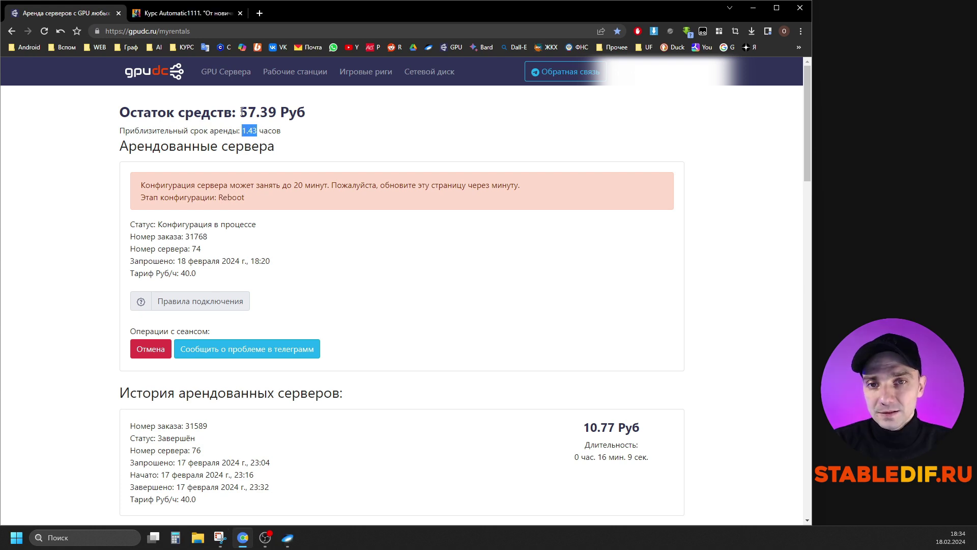
left_click_drag(239, 112, 319, 117)
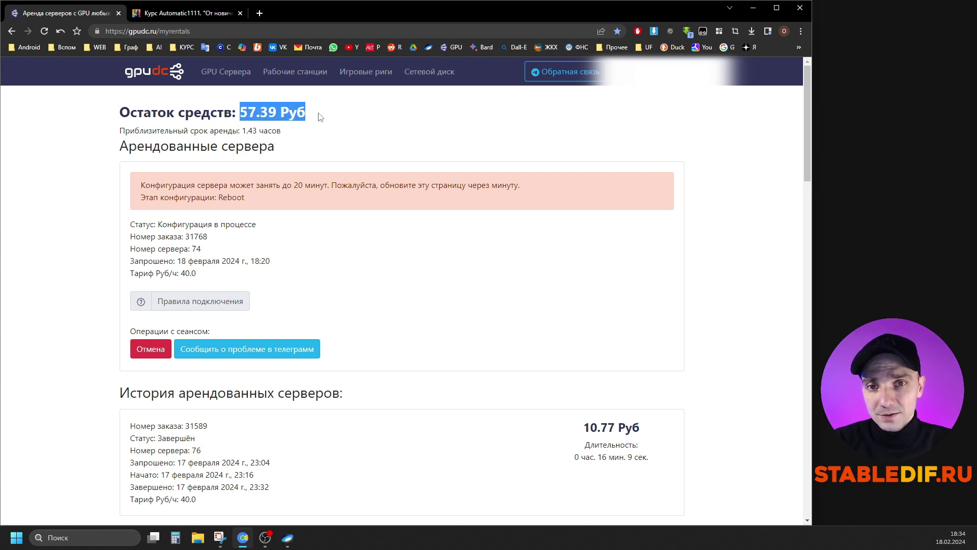
left_click_drag(241, 130, 296, 135)
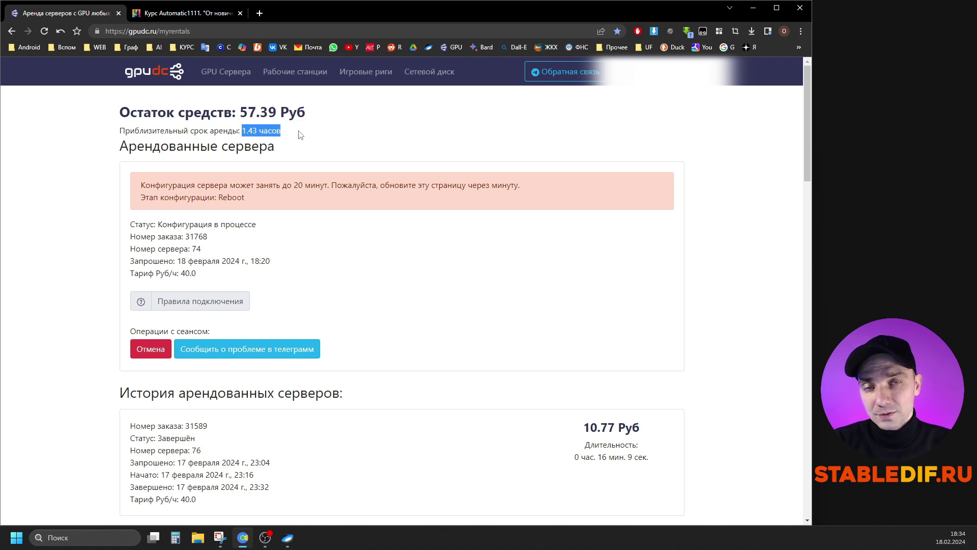
left_click(491, 132)
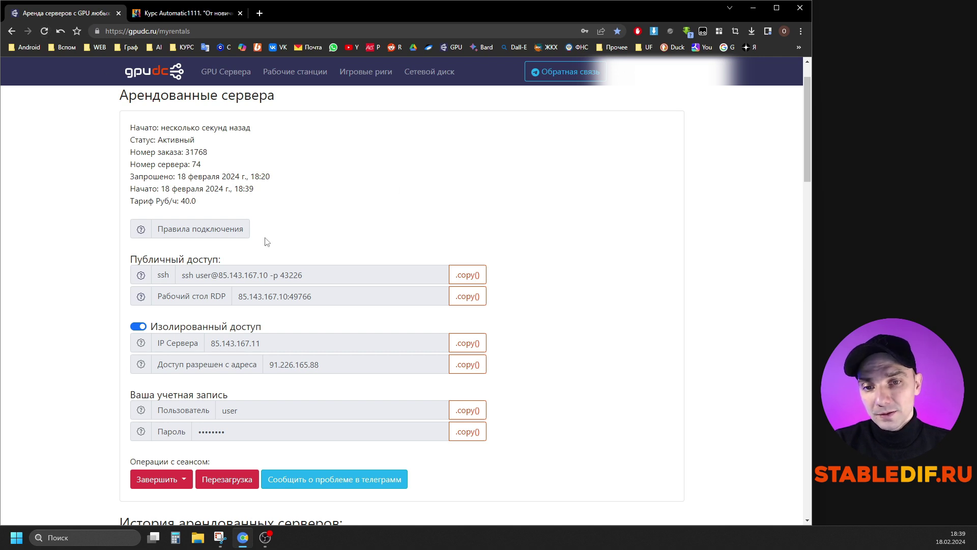
Step: Copy the rented server's RDP desktop address and switch to the Windows Remote Desktop Connection app
left_click(467, 296)
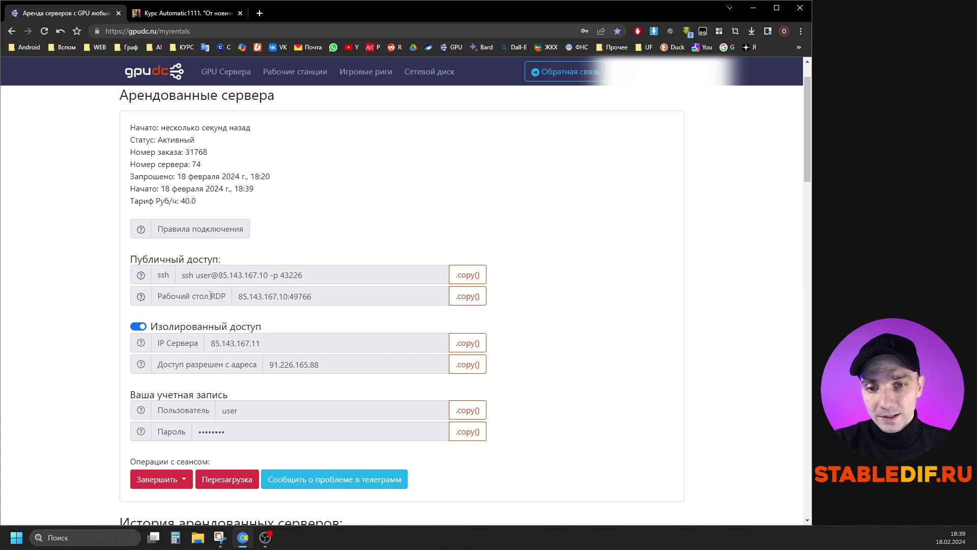
left_click(467, 296)
key("super+c")
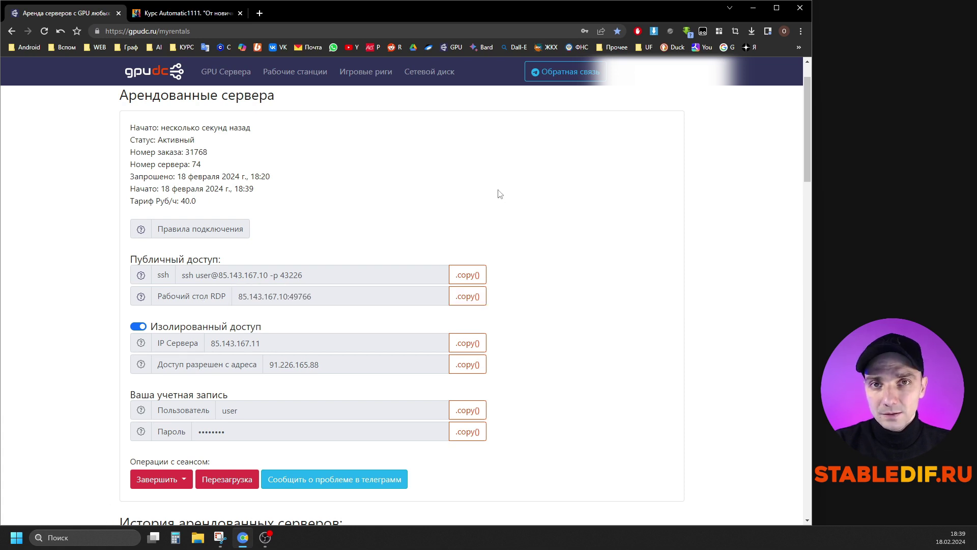
left_click(113, 530)
type("подключение")
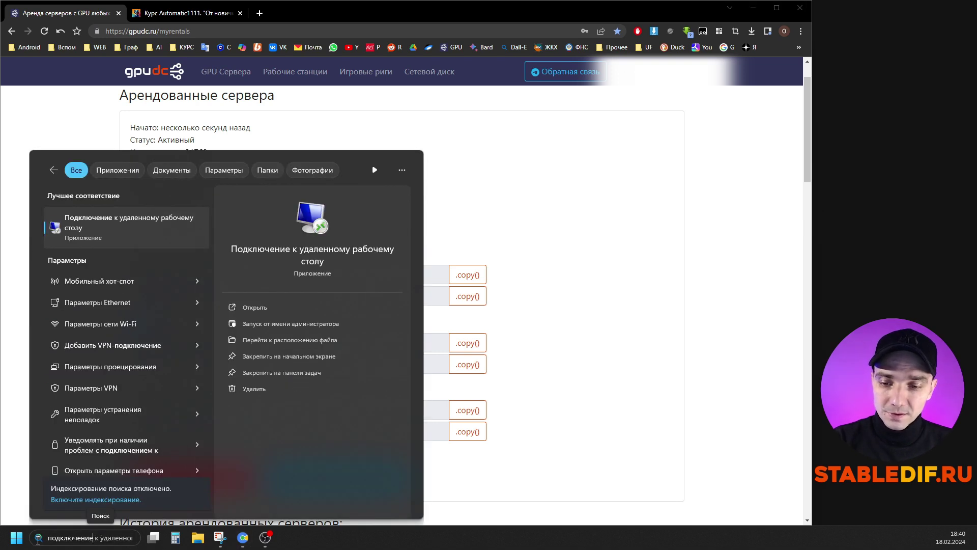
left_click(142, 220)
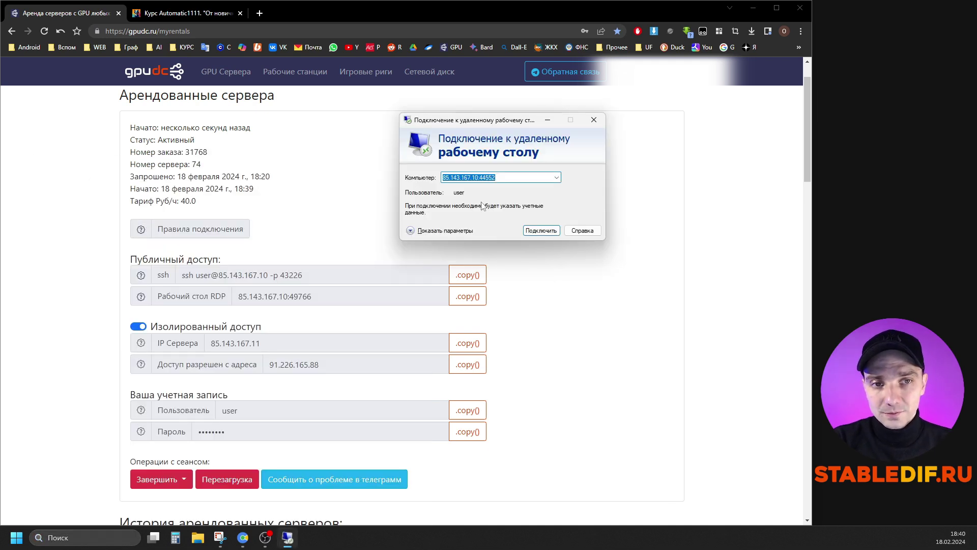
Step: Replace the computer address with the copied RDP address and start the connection
right_click(487, 180)
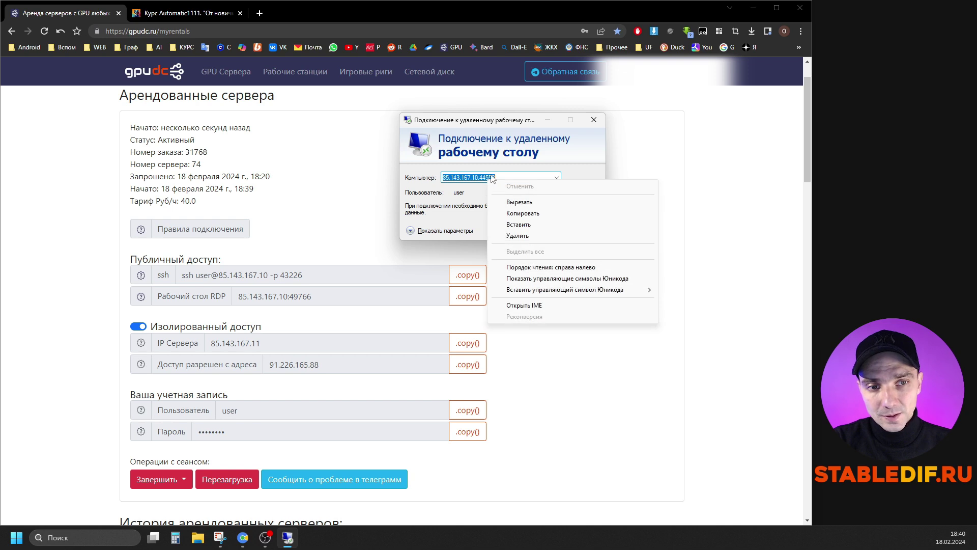
left_click(517, 225)
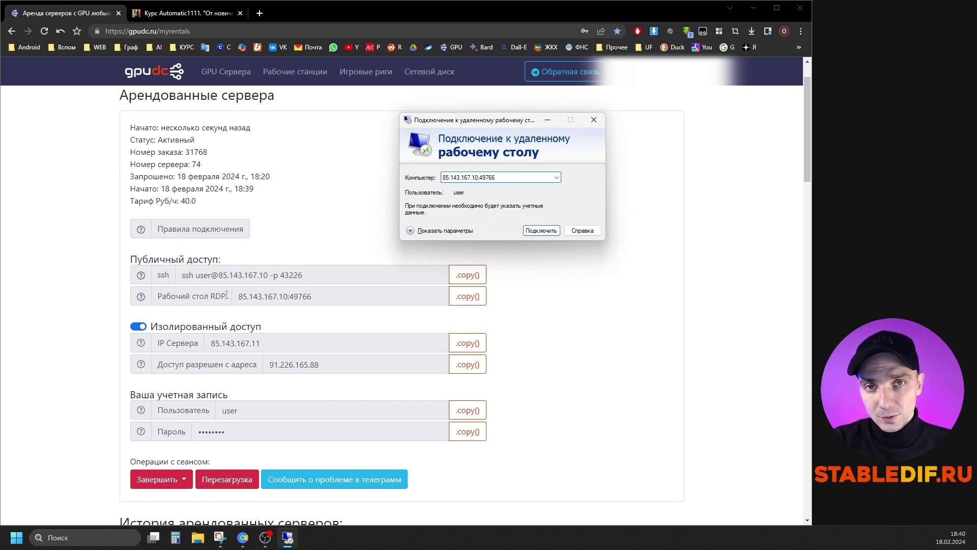
left_click(540, 230)
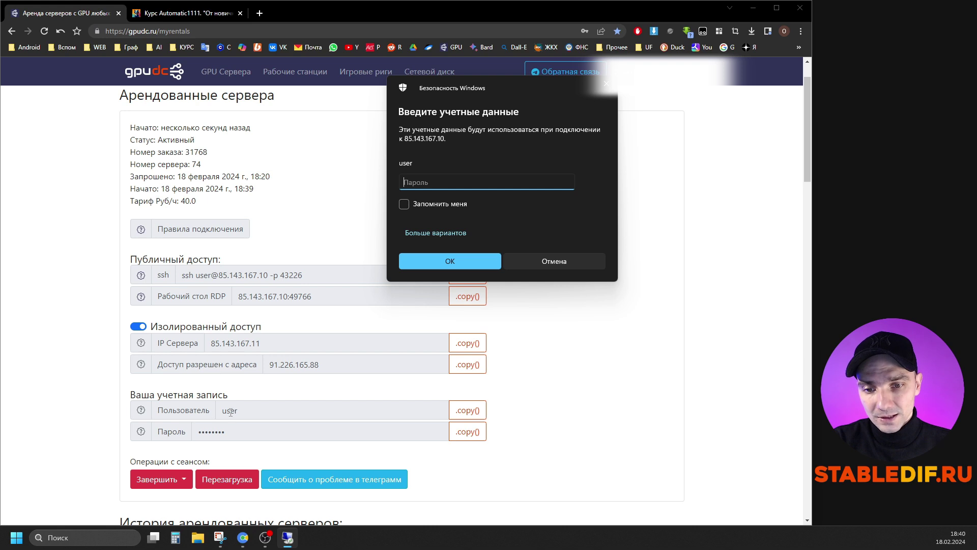
Step: Copy the server account password, sign in to the remote desktop with it and accept the untrusted certificate
left_click(467, 432)
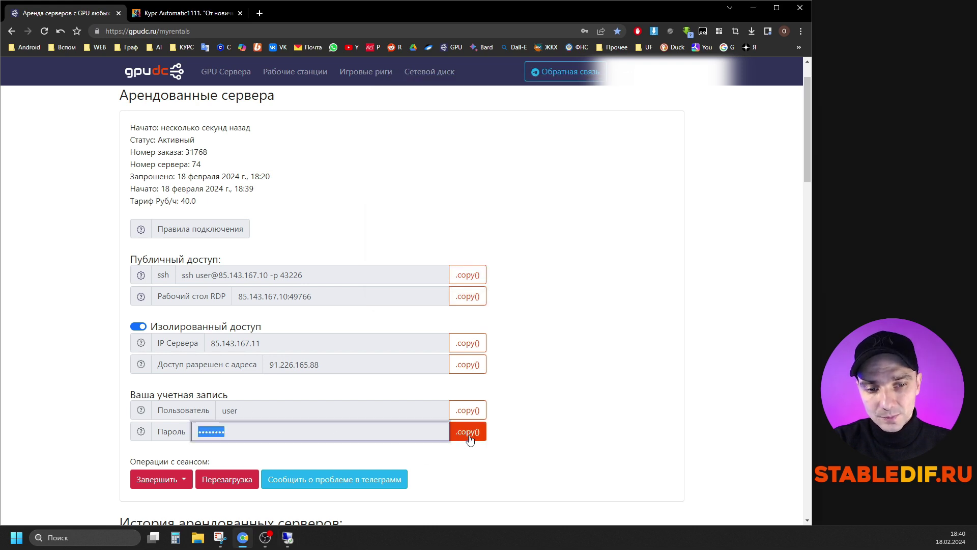
key("alt+Tab")
key("ctrl+v")
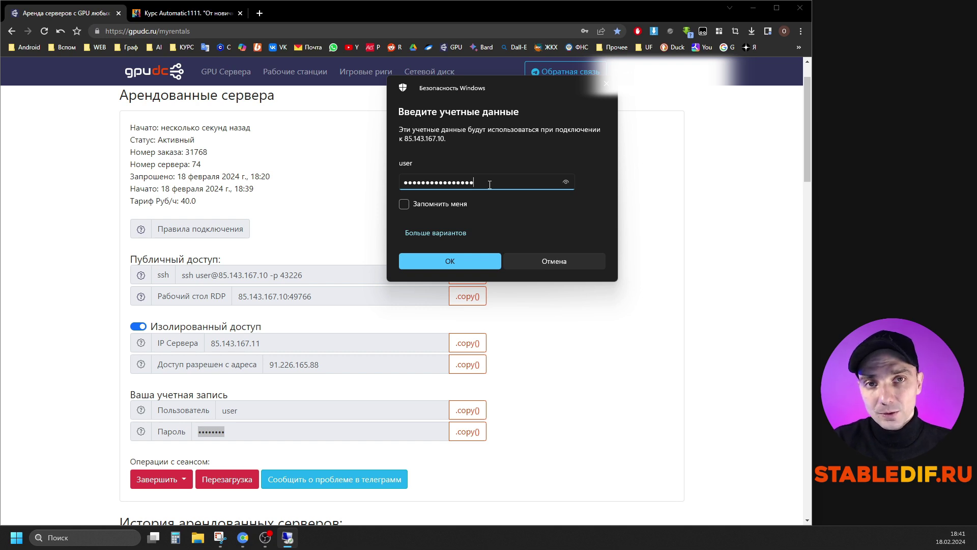
left_click(465, 257)
left_click(451, 270)
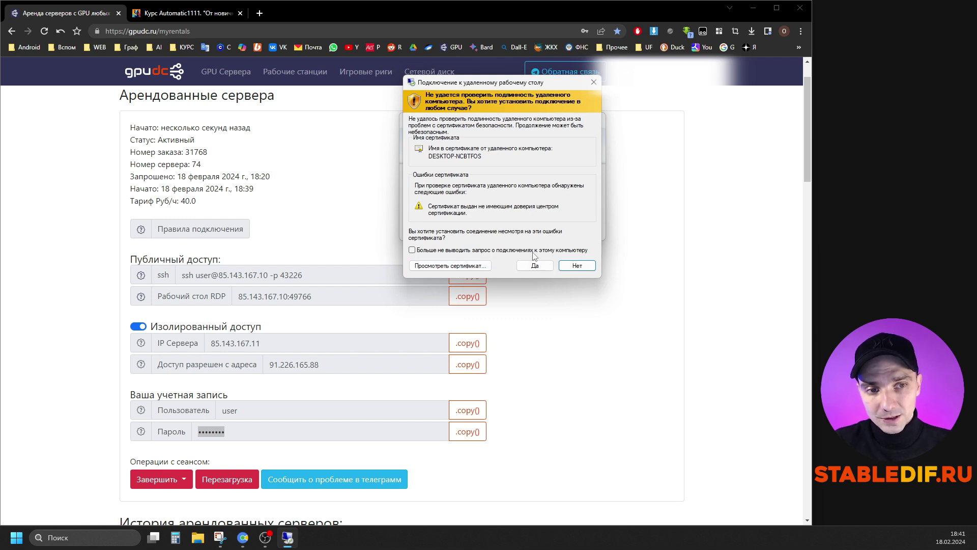
left_click(534, 266)
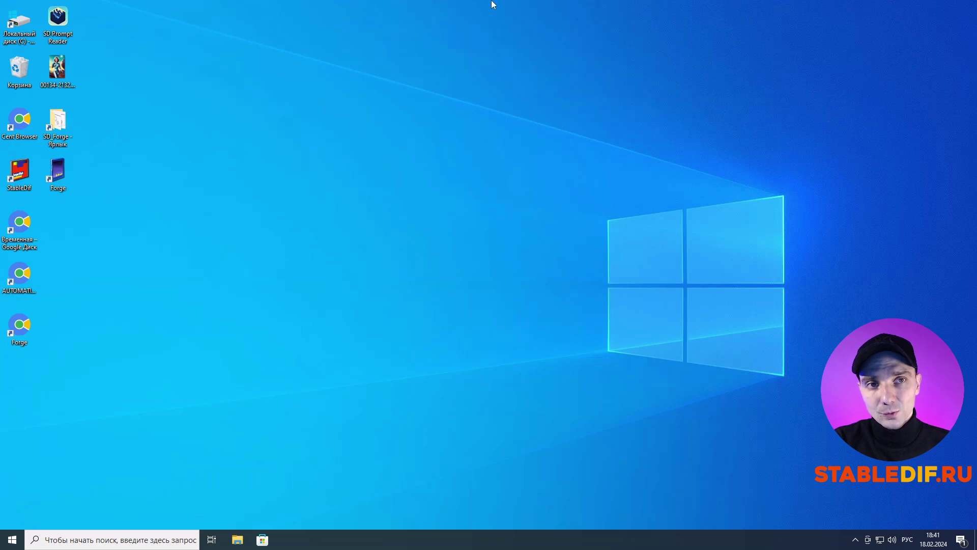
Step: Switch the remote desktop session from full screen to a window and move that window higher on the screen
mouse_move(492, 5)
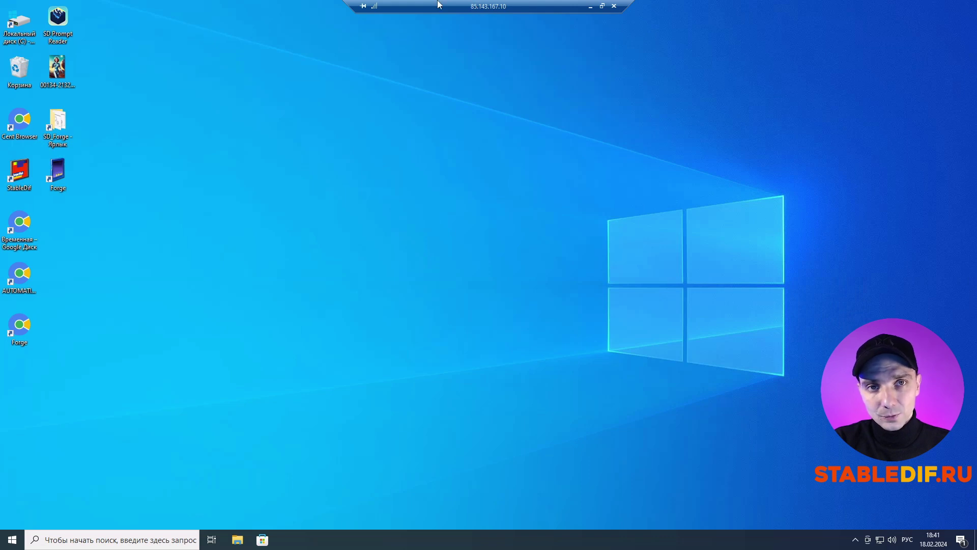
left_click(602, 6)
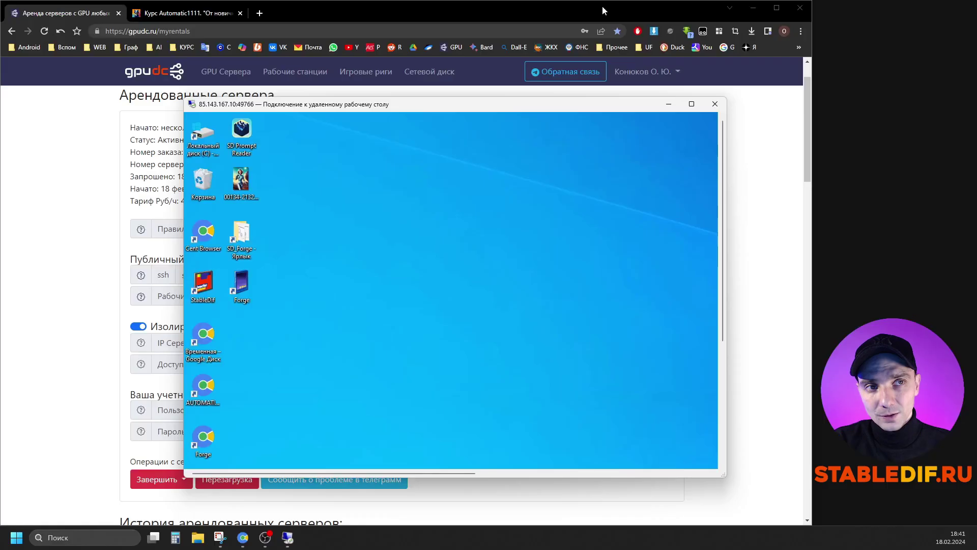
mouse_move(534, 99)
left_mouse_down()
mouse_move(505, 197)
mouse_move(564, 48)
mouse_move(470, 102)
mouse_move(592, 86)
mouse_move(527, 85)
left_mouse_up()
double_click(527, 85)
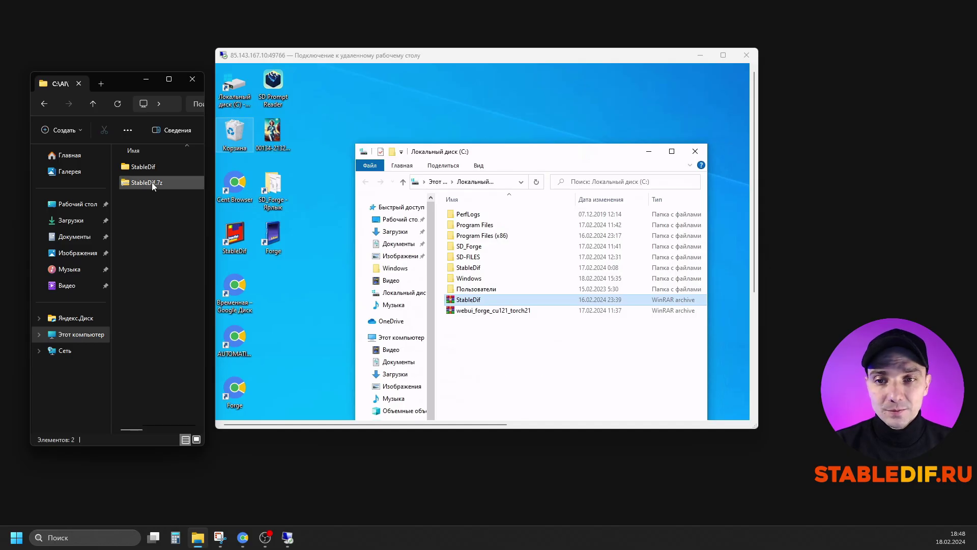
Step: Copy the local StableDif.7z archive and paste it onto the remote server's C: drive, skipping the copy when the file name conflicts
left_click(151, 184)
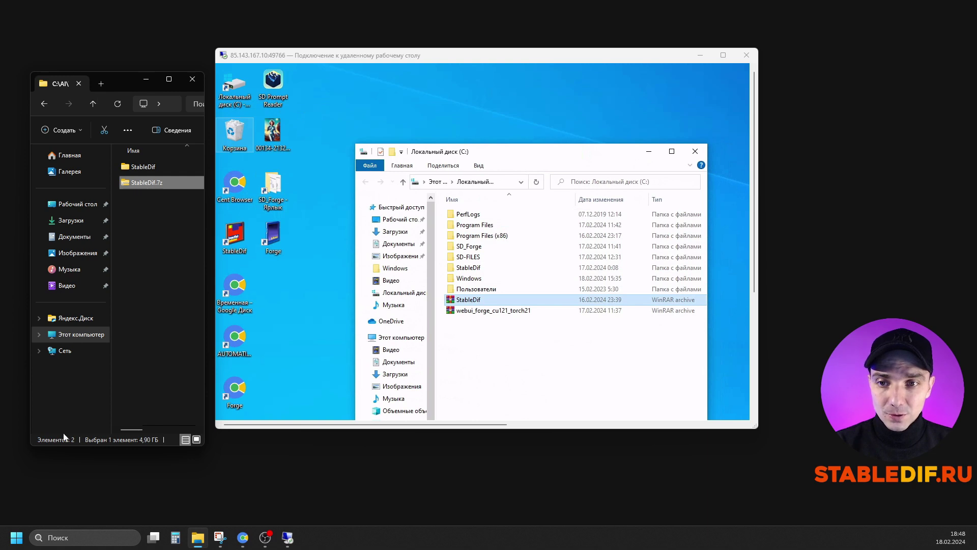
right_click(130, 185)
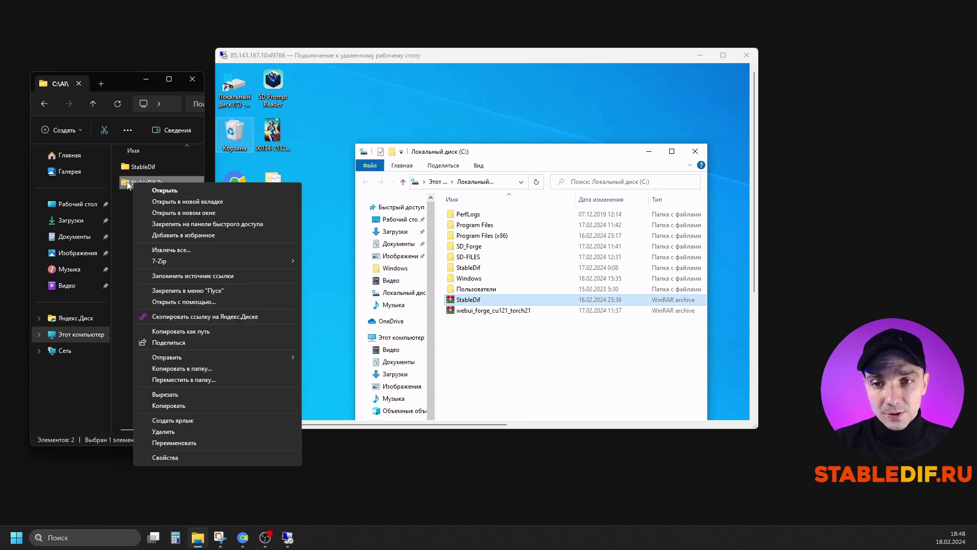
left_click(176, 404)
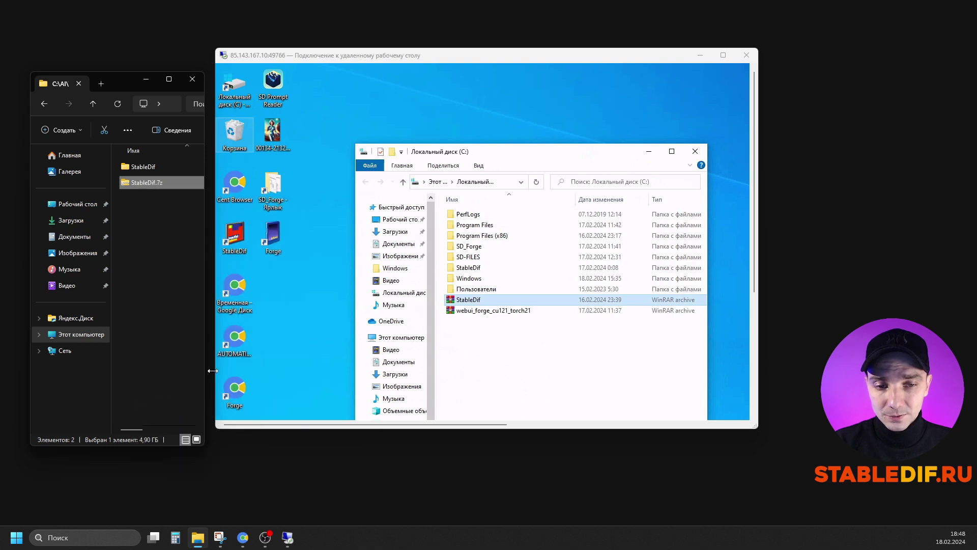
left_click(489, 355)
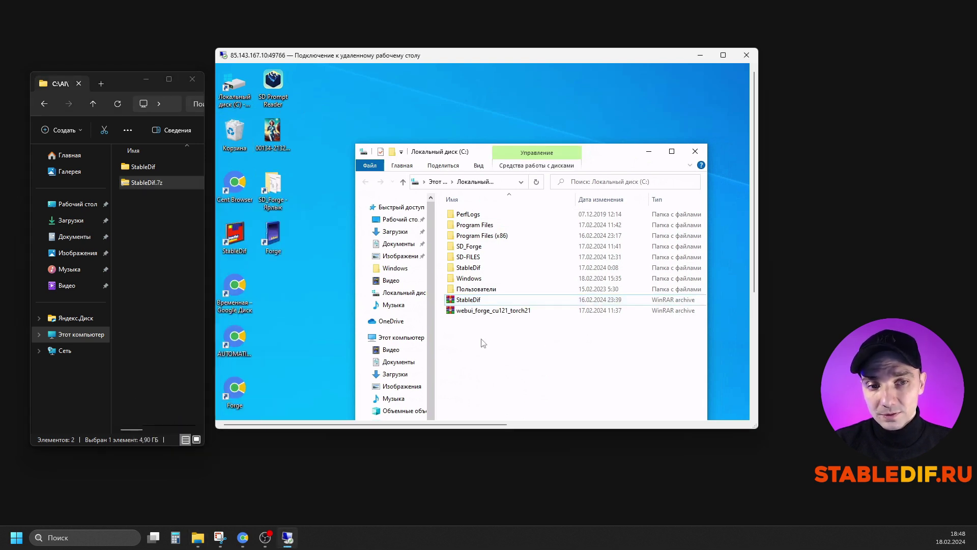
right_click(464, 348)
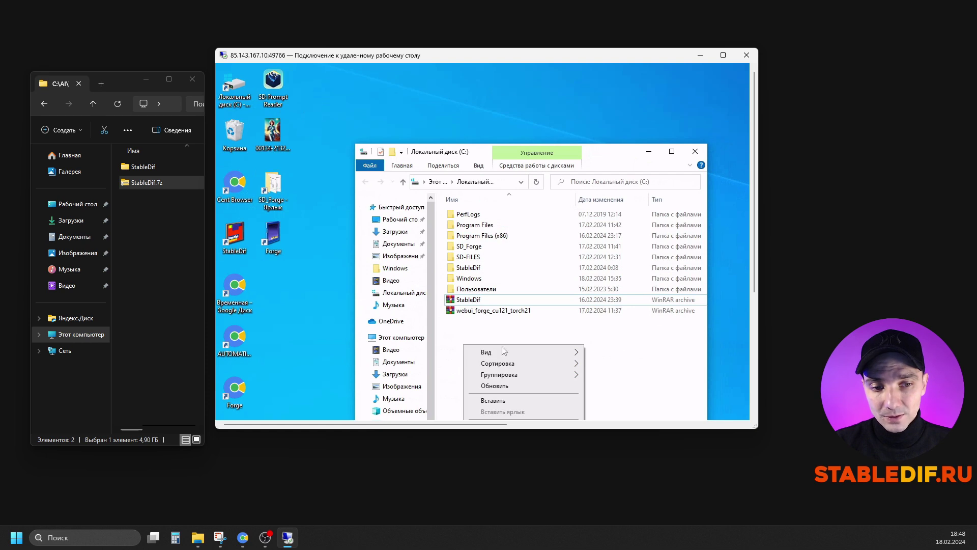
left_click(496, 401)
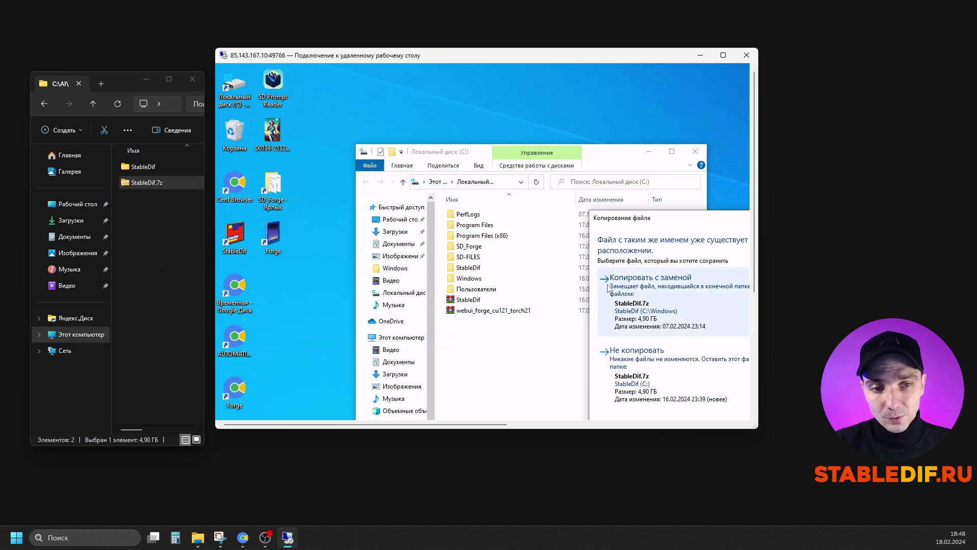
left_click(658, 373)
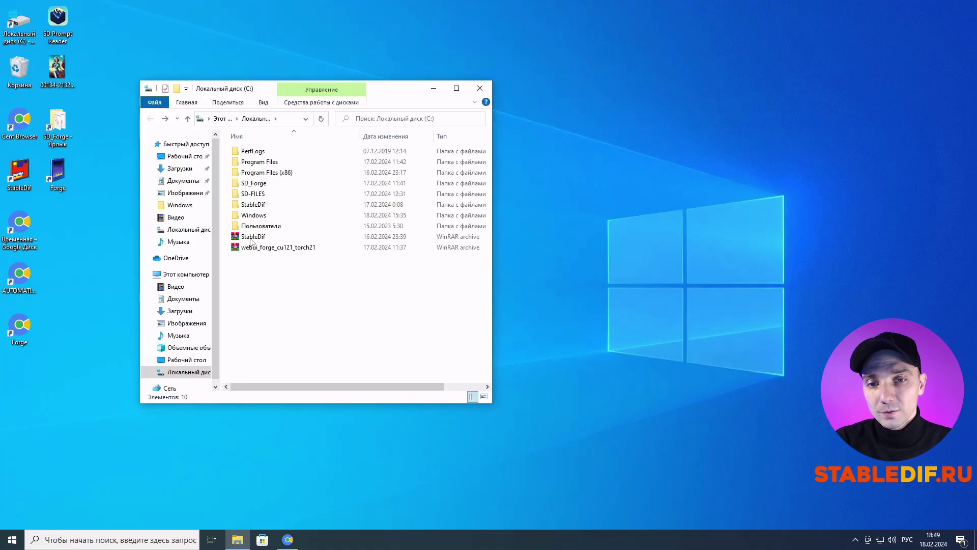
Step: Check the extraction options of the StableDif archive on the remote C: drive and launch the 7-Zip file manager
left_click(253, 238)
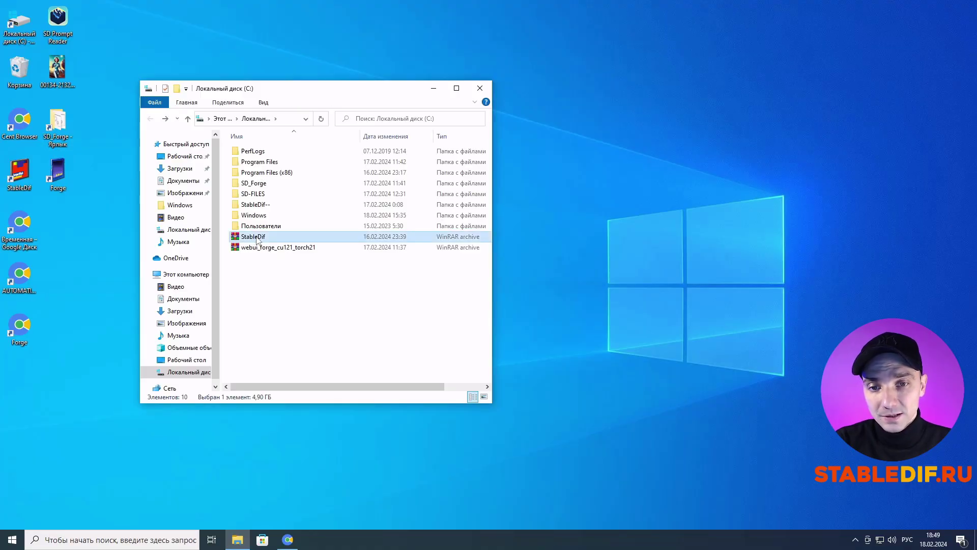
right_click(257, 239)
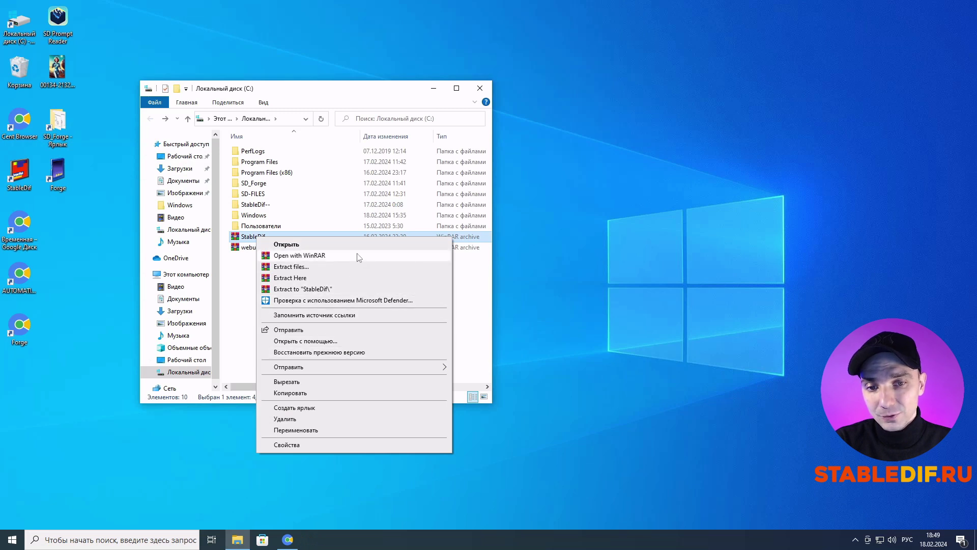
left_click(12, 540)
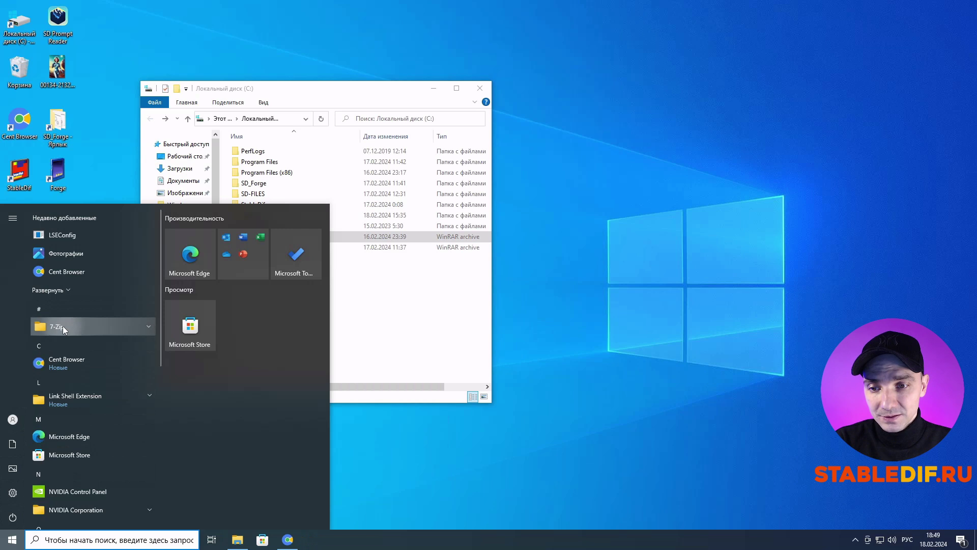
left_click(62, 326)
left_click(78, 347)
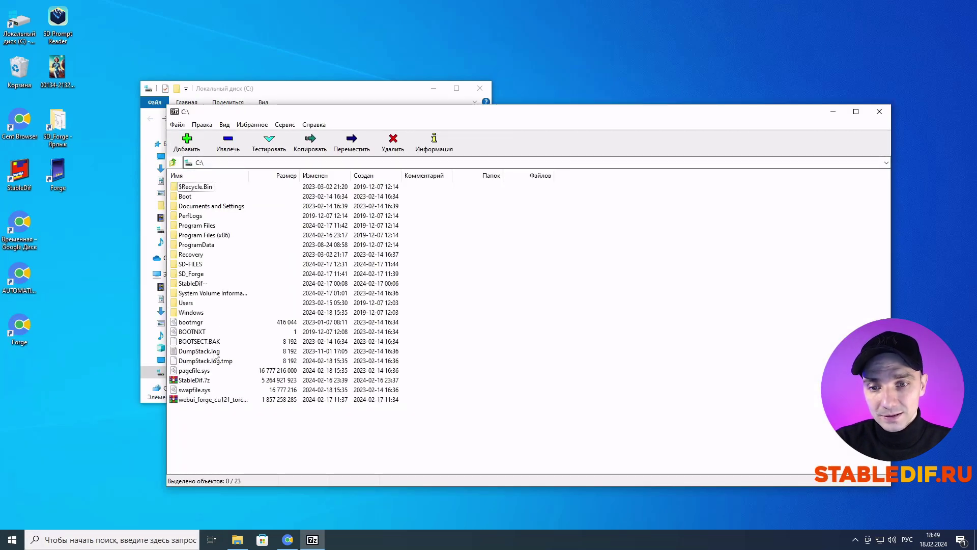
Step: Extract StableDif.7z with 7-Zip into the StableDif\ subfolder of C:\, keeping the default extraction settings
left_click(201, 380)
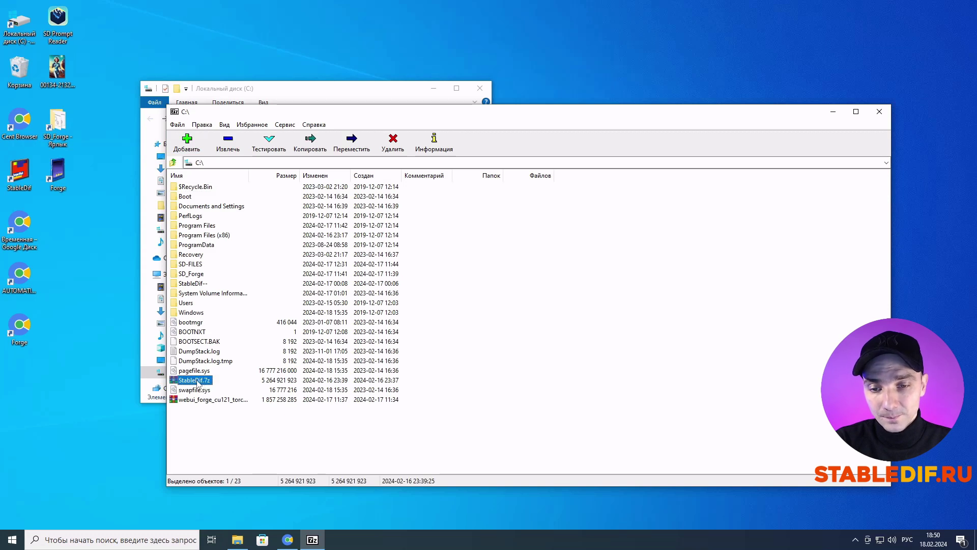
right_click(198, 382)
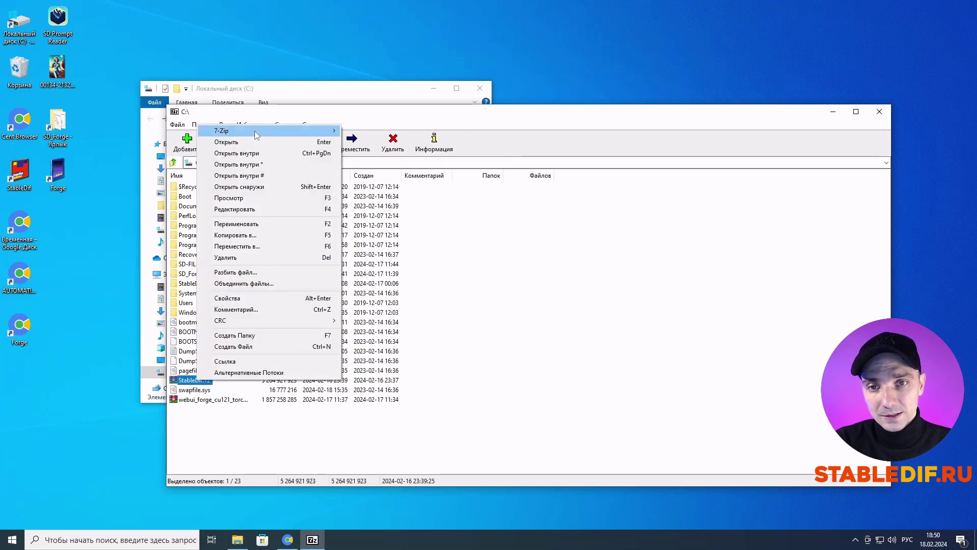
mouse_move(311, 133)
left_click(385, 153)
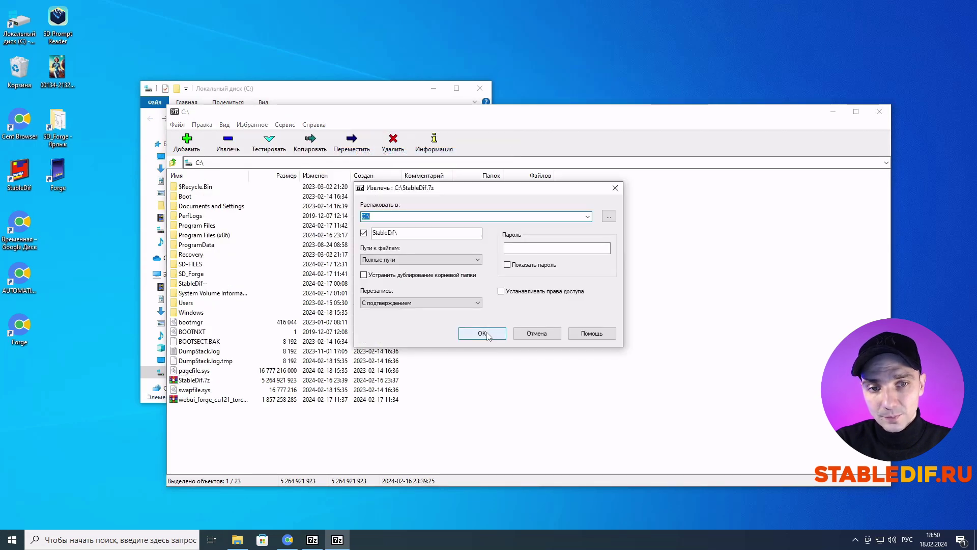
left_click(482, 333)
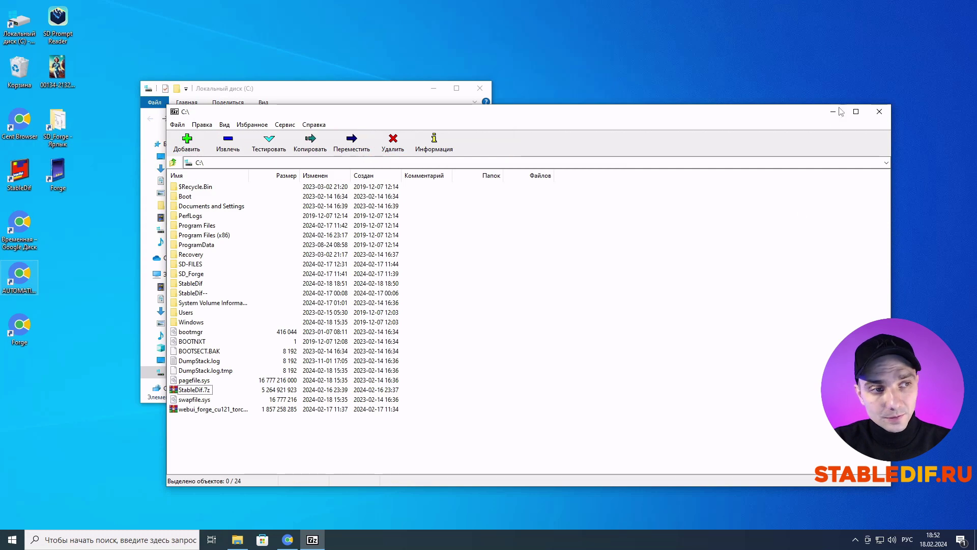
Step: Close the 7-Zip file manager and open the newly extracted StableDif folder on the C: drive
left_click(879, 112)
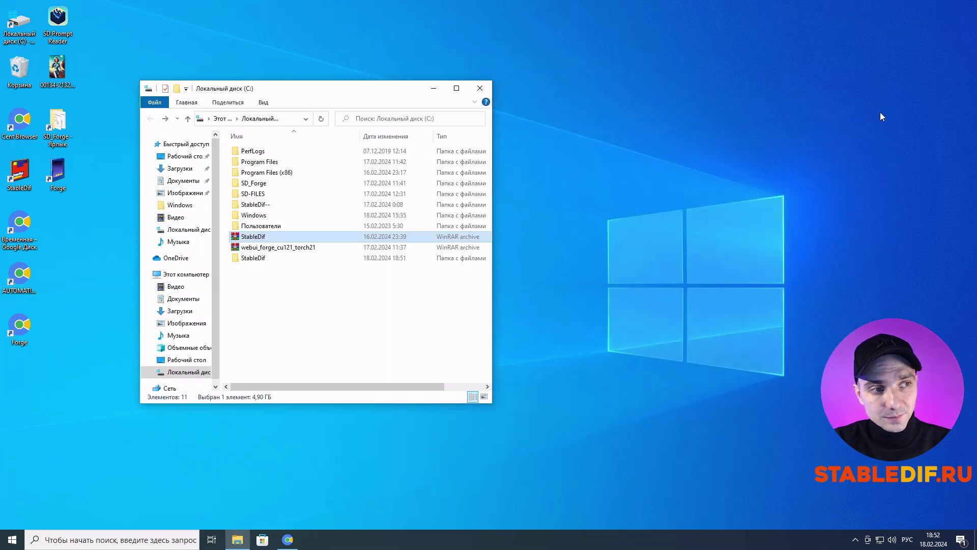
left_click(254, 259)
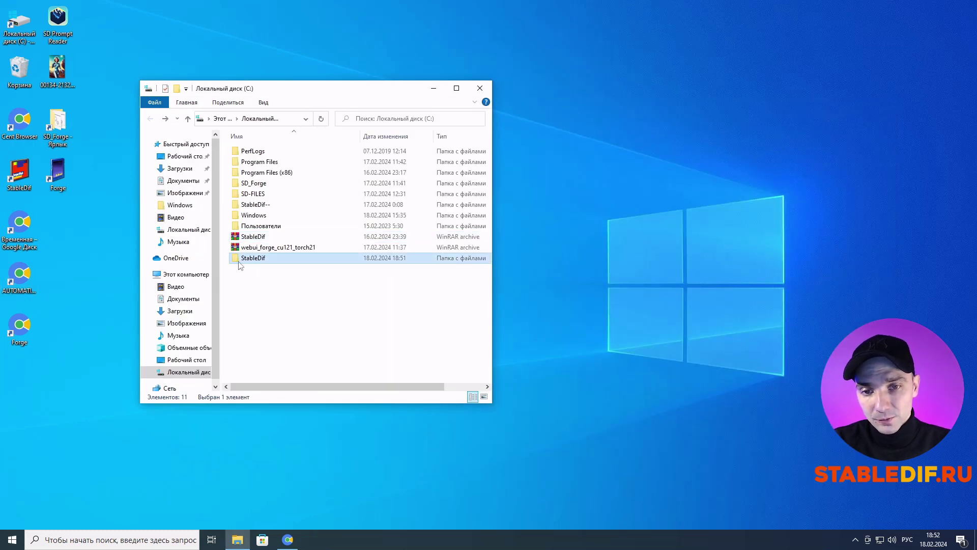
double_click(256, 261)
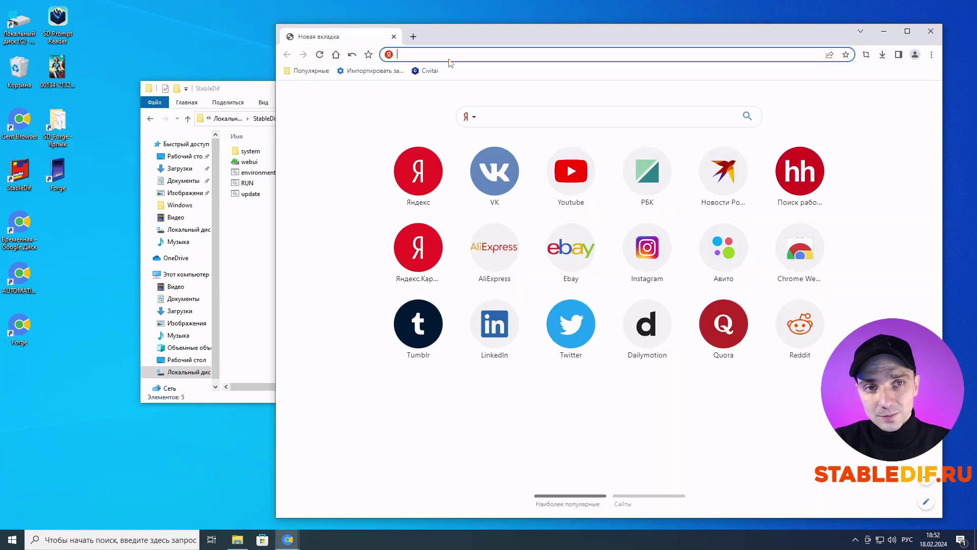
key("super+Up")
type("https://huggingface.co/XpucT/Reliberate/tree/main")
key("Return")
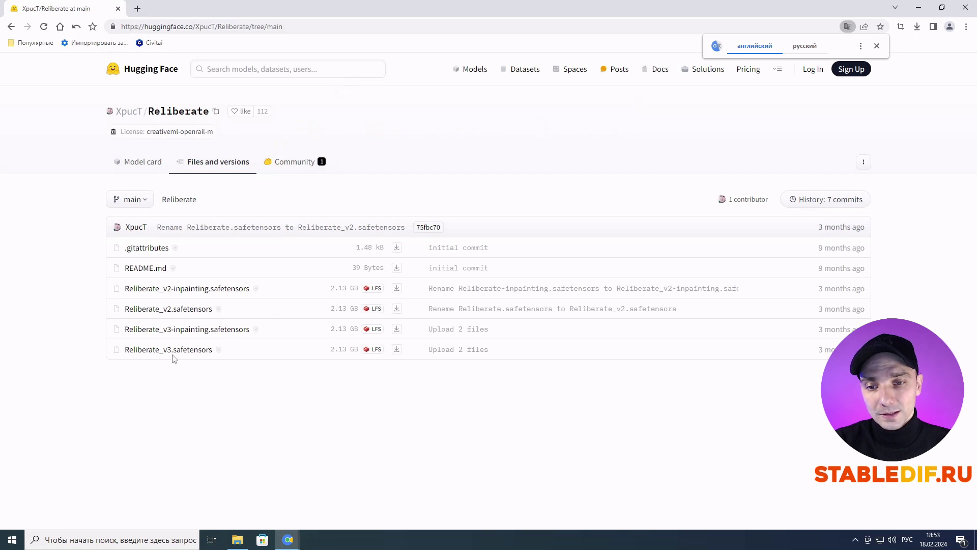
Step: Download Reliberate_v3.safetensors into C:\StableDif\webui\models\Stable-diffusion and check the browser's download list
left_click(397, 350)
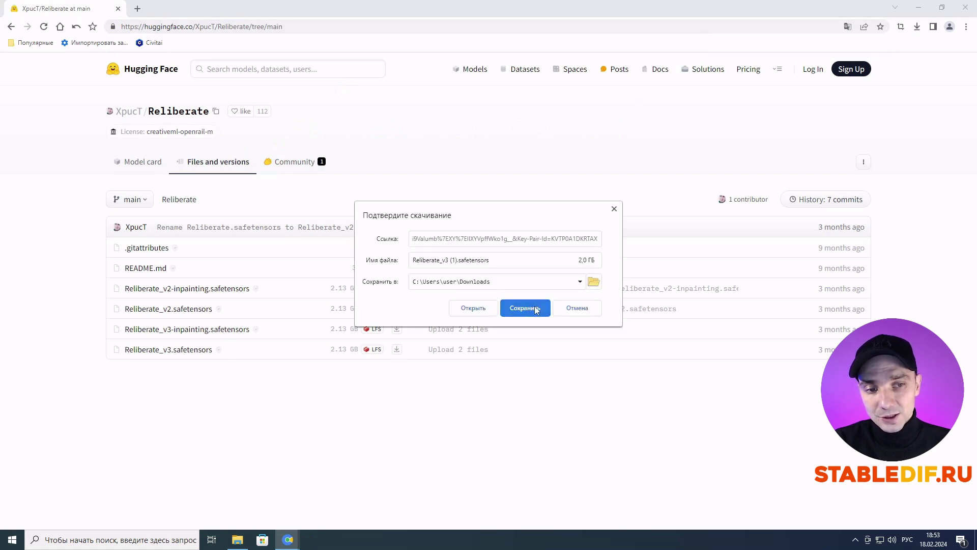
left_click(594, 282)
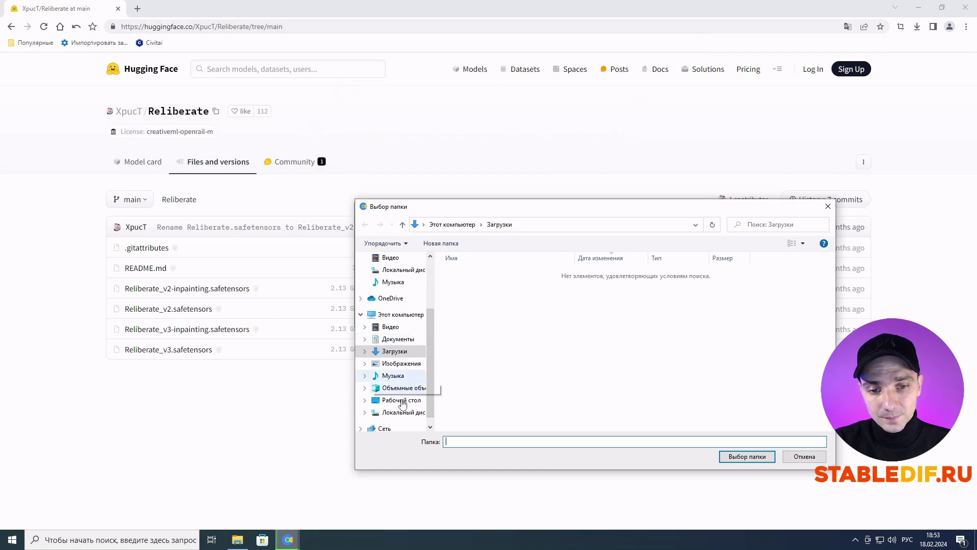
scroll(402, 397, "down", 1)
left_click(401, 301)
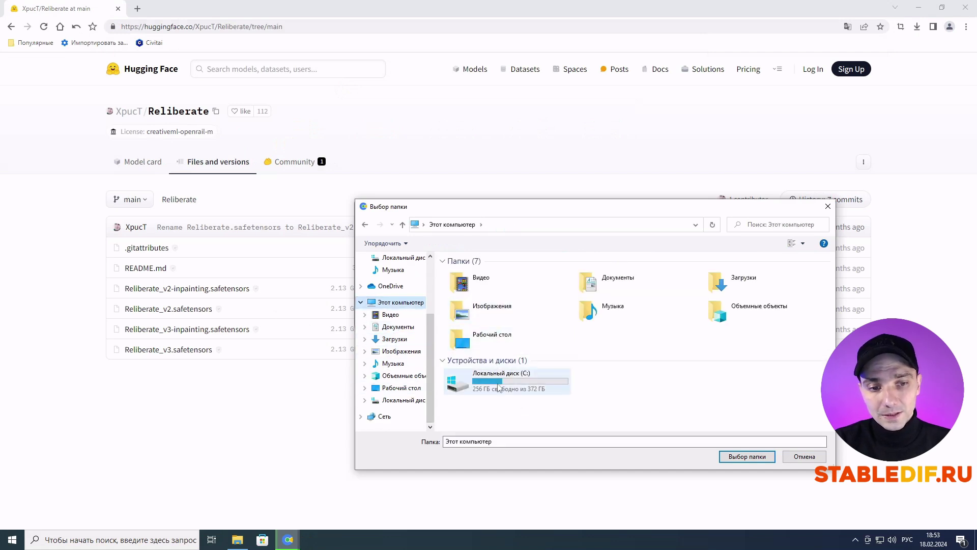
double_click(513, 382)
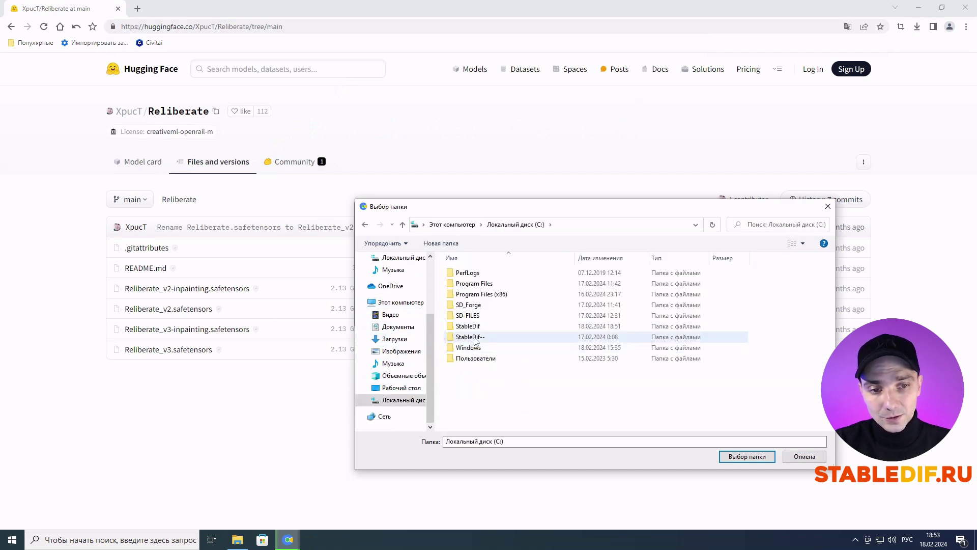
double_click(471, 326)
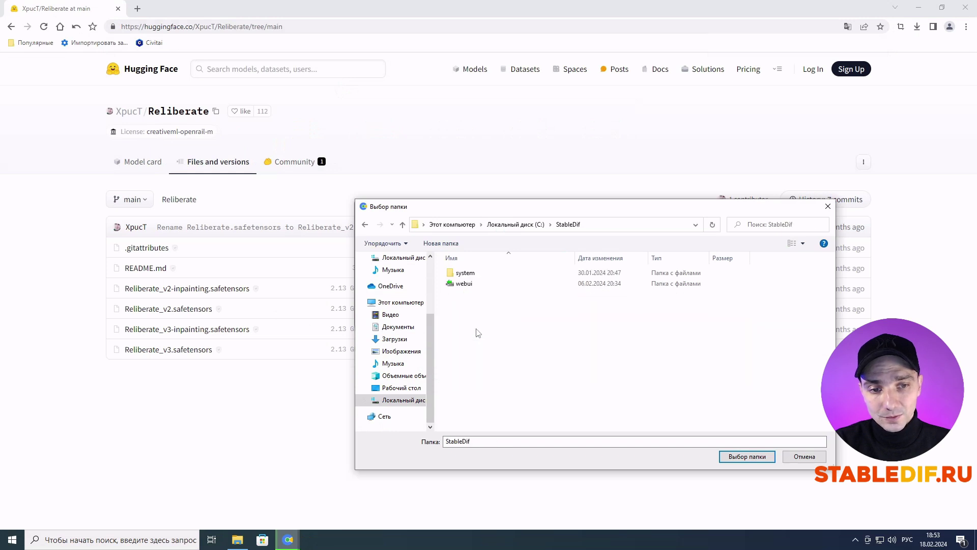
double_click(460, 284)
scroll(496, 330, "down", 2)
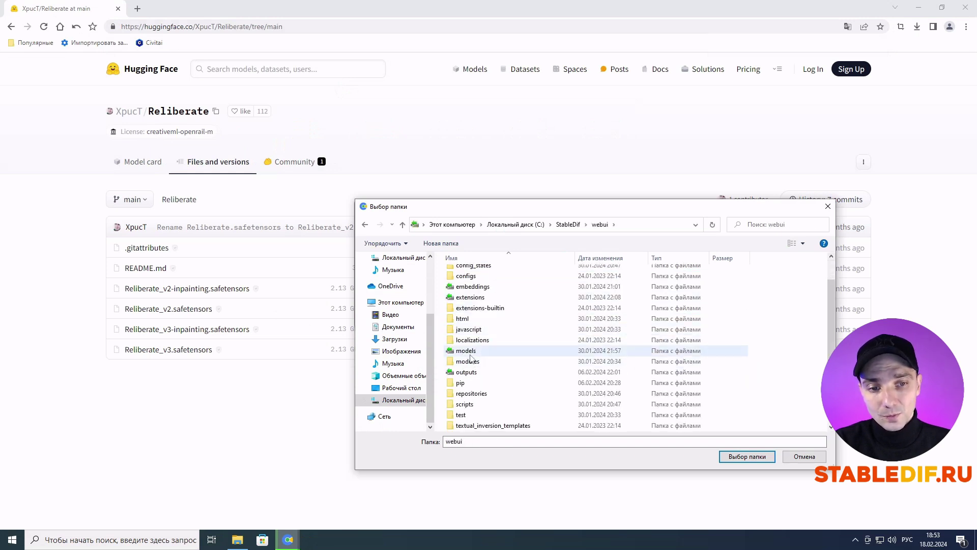
double_click(467, 352)
scroll(475, 377, "down", 1)
double_click(478, 383)
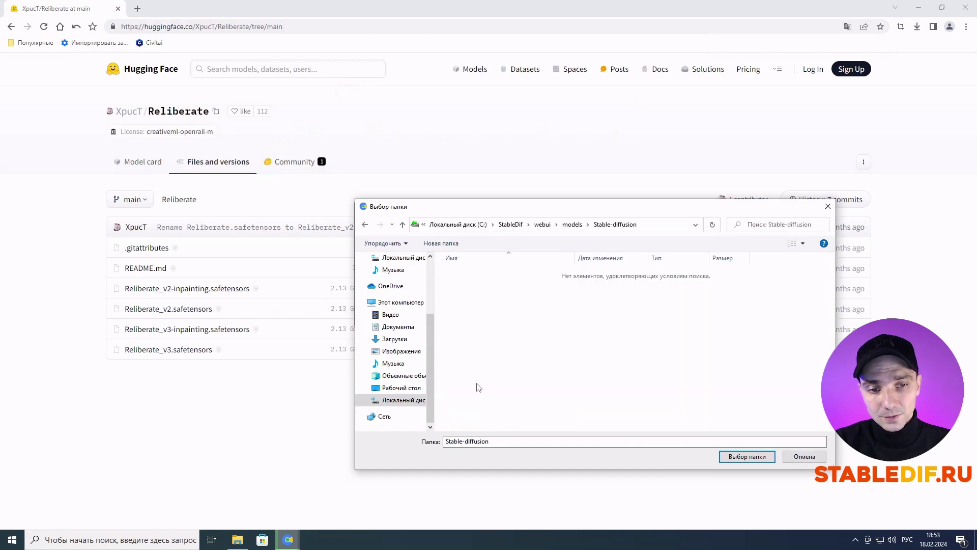
left_click(745, 457)
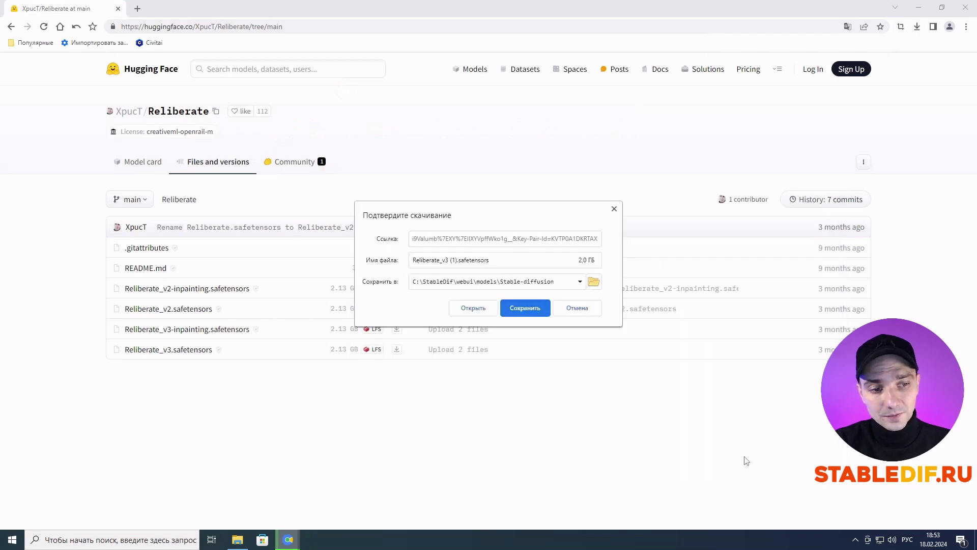
left_click(529, 308)
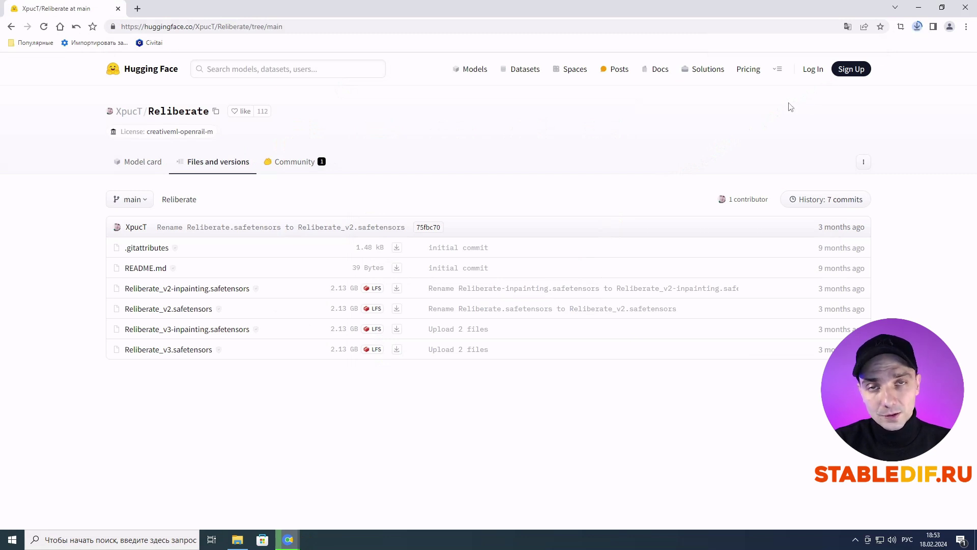
left_click(917, 26)
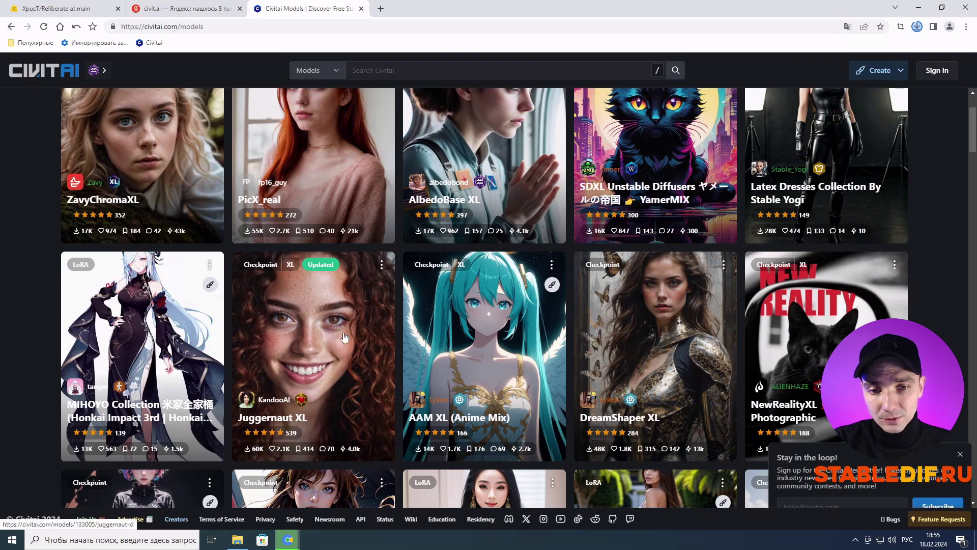
Step: Try to download the Juggernaut XL checkpoint from its Civitai page into C:\StableDif\webui\models\Stable-diffusion
left_click(318, 322)
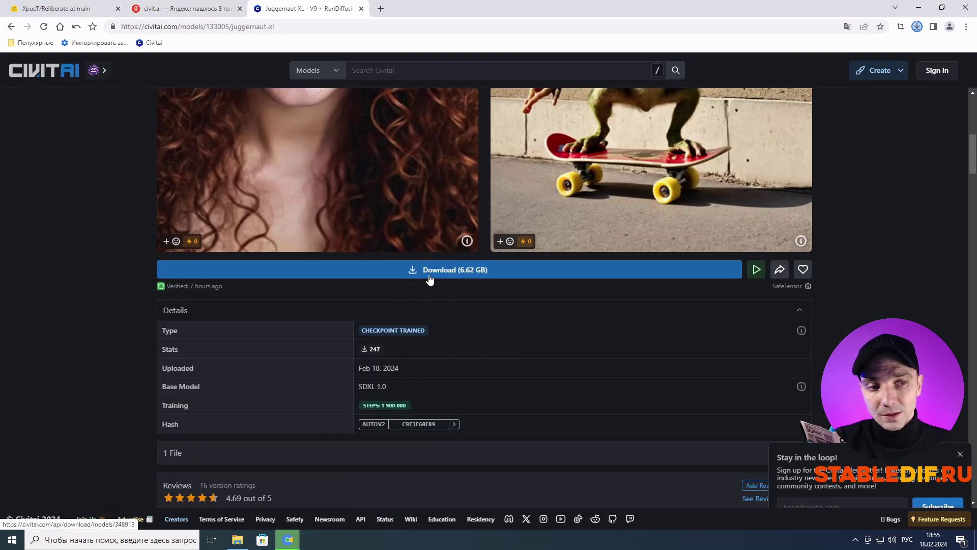
scroll(585, 283, "up", 5)
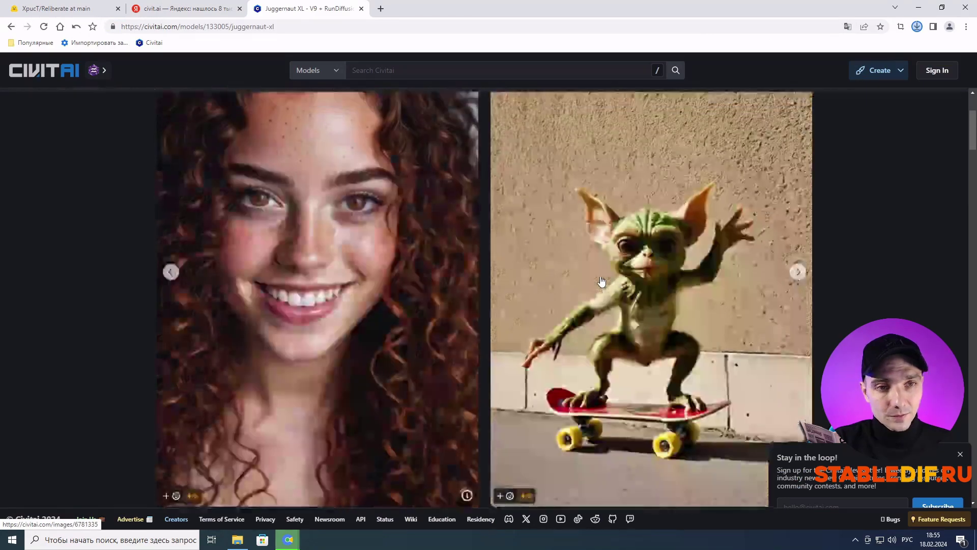
scroll(545, 360, "down", 4)
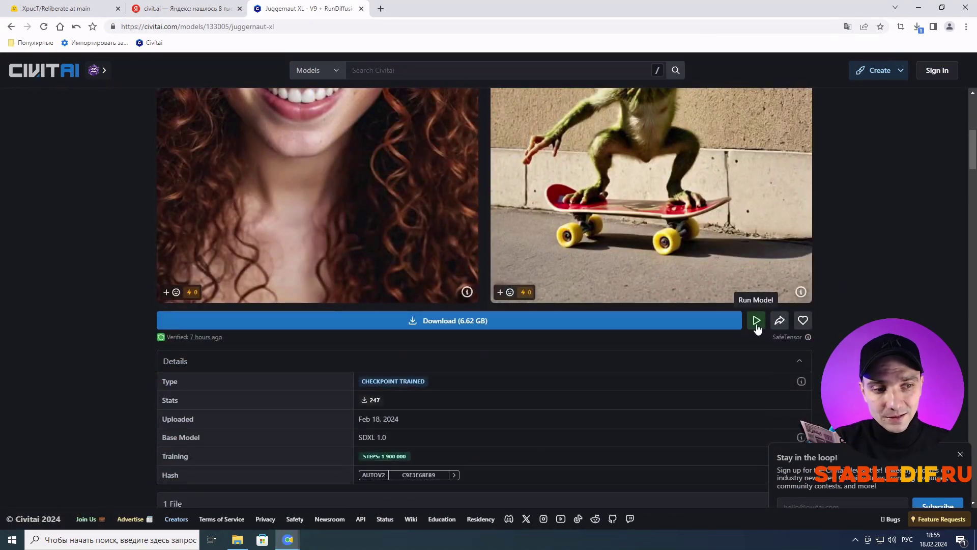
left_click(496, 320)
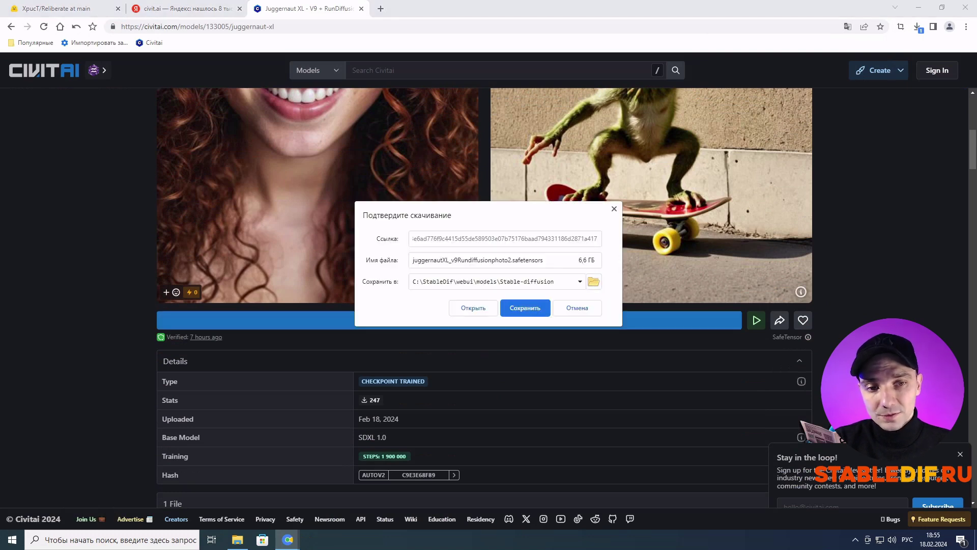
left_click_drag(560, 281, 410, 282)
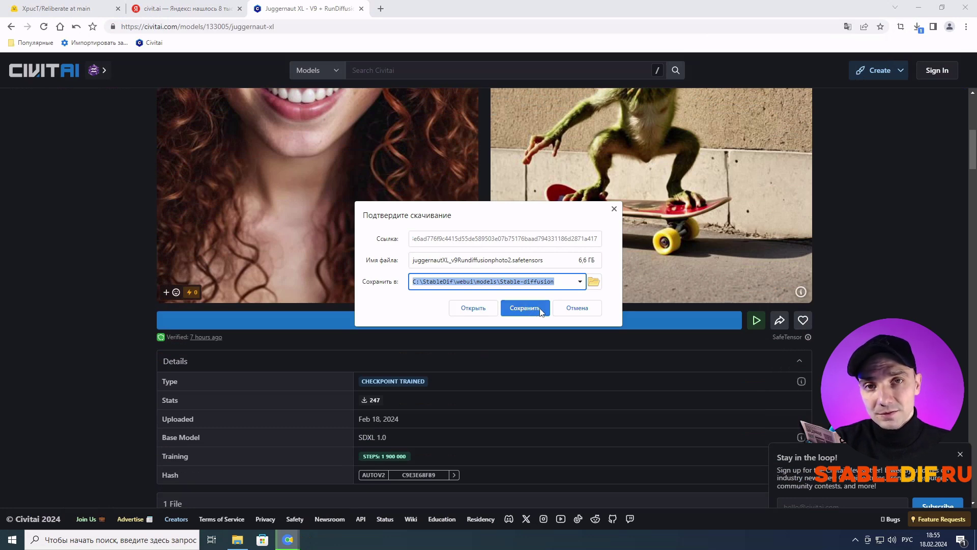
left_click(524, 307)
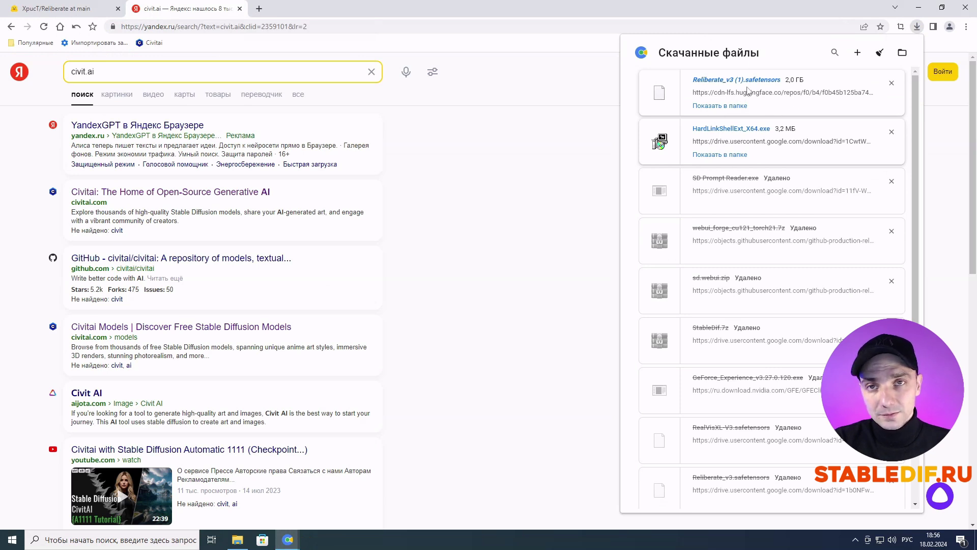
Step: Open the webui-user batch file from the StableDif\webui folder for editing, review its launch arguments and close it
left_click(920, 9)
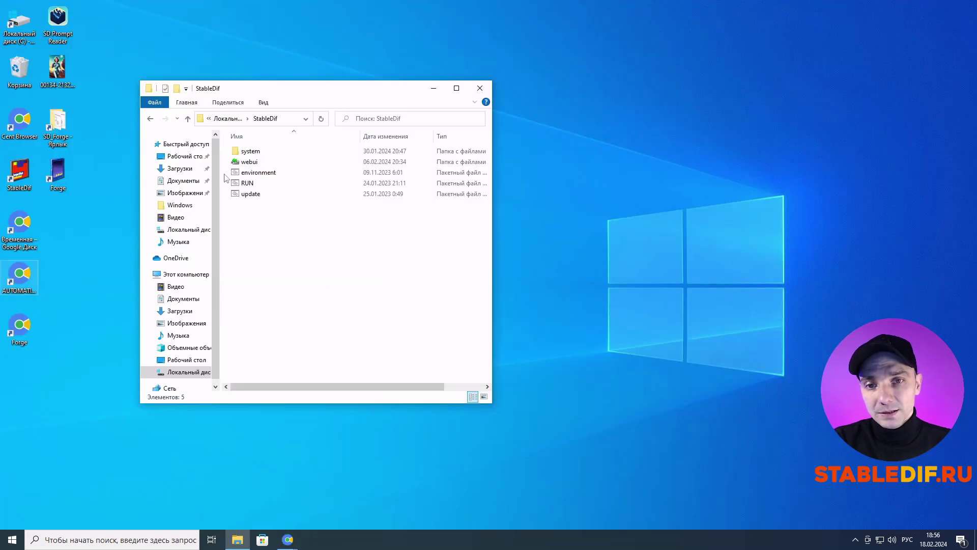
left_click(250, 162)
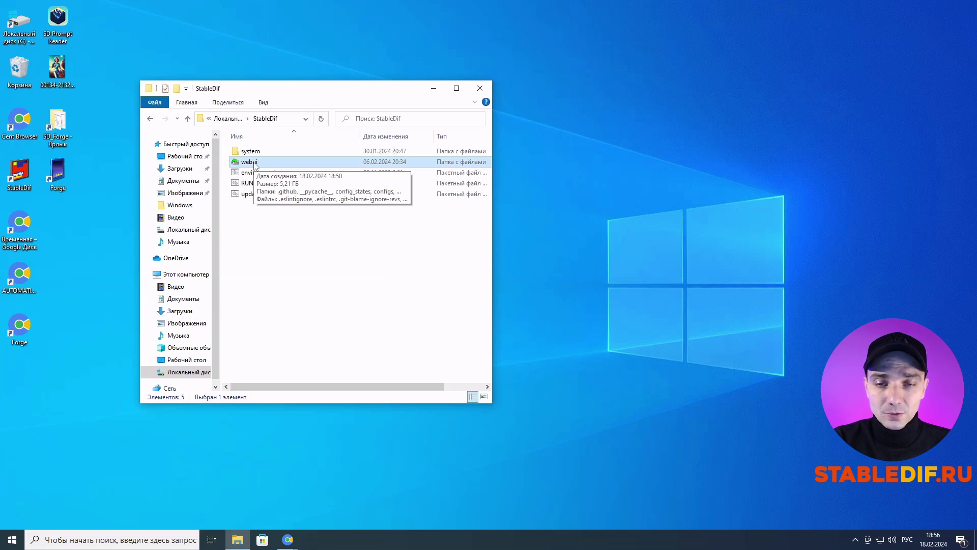
double_click(249, 161)
scroll(305, 280, "down", 10)
left_click(263, 367)
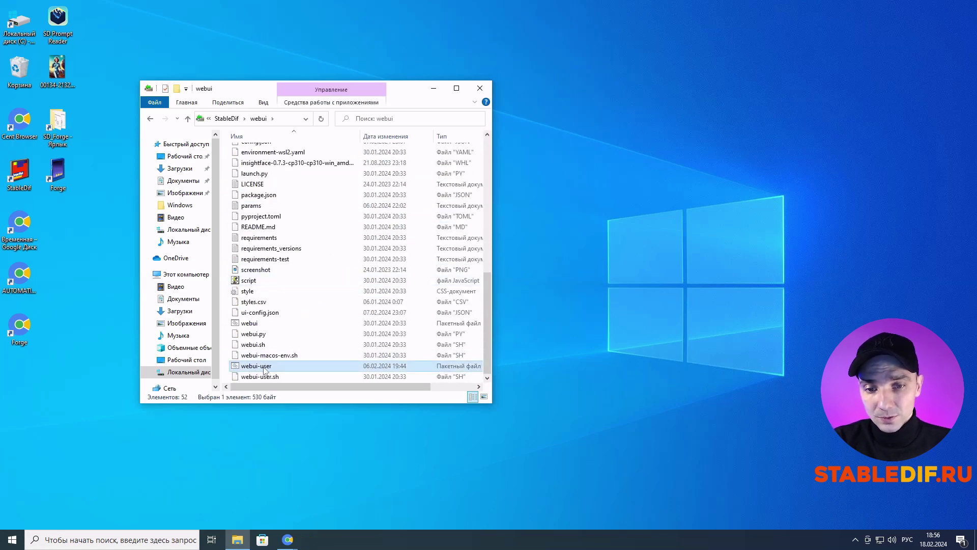
right_click(264, 370)
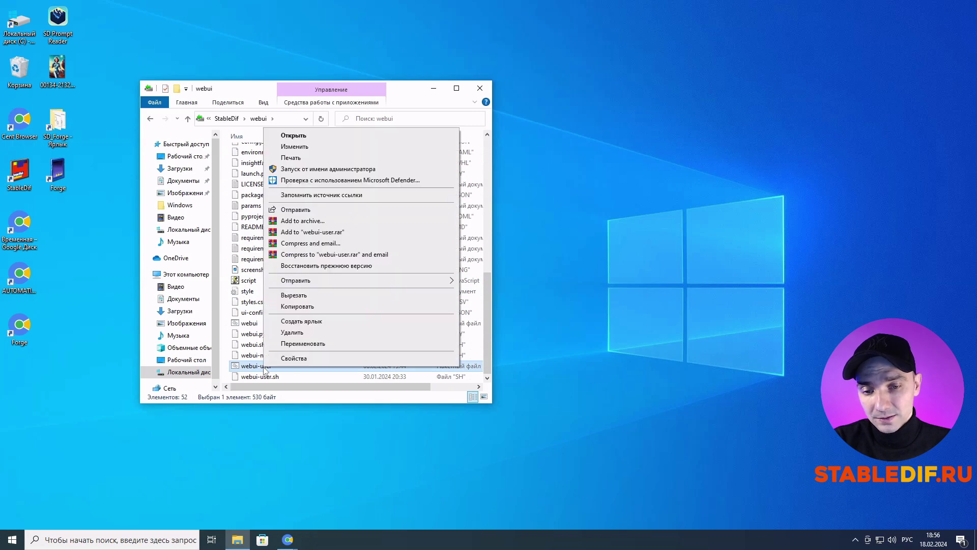
left_click(296, 148)
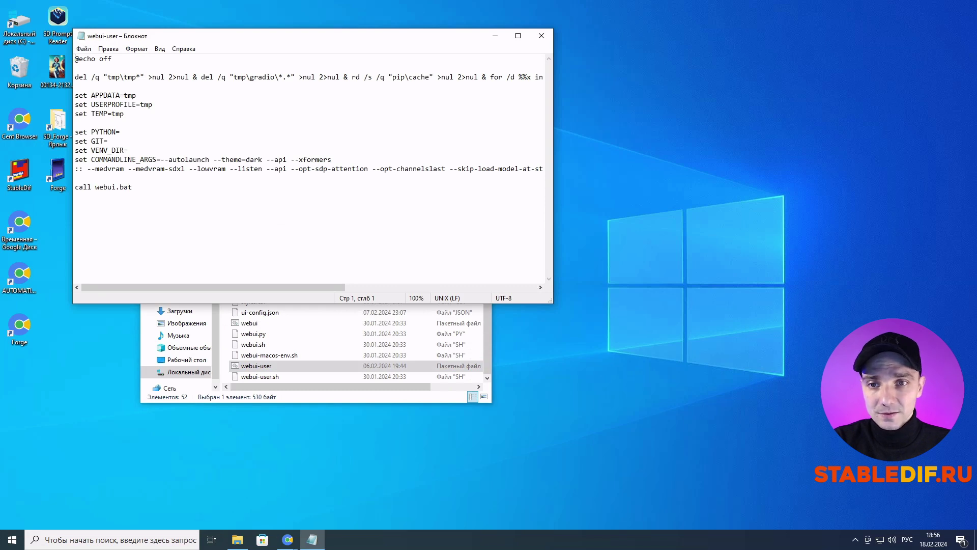
left_click(542, 35)
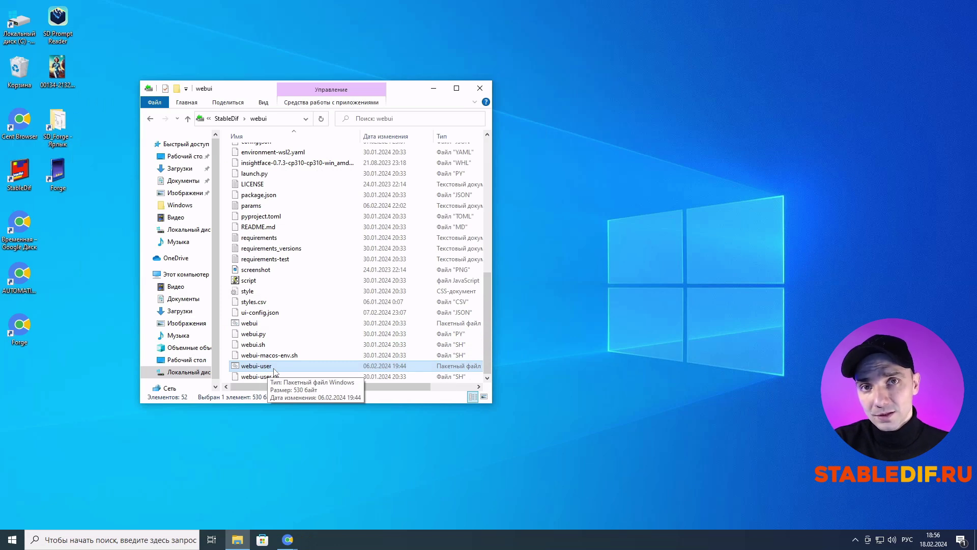
Step: Return to the StableDif folder and launch Stable Diffusion with the RUN batch file
left_click(227, 119)
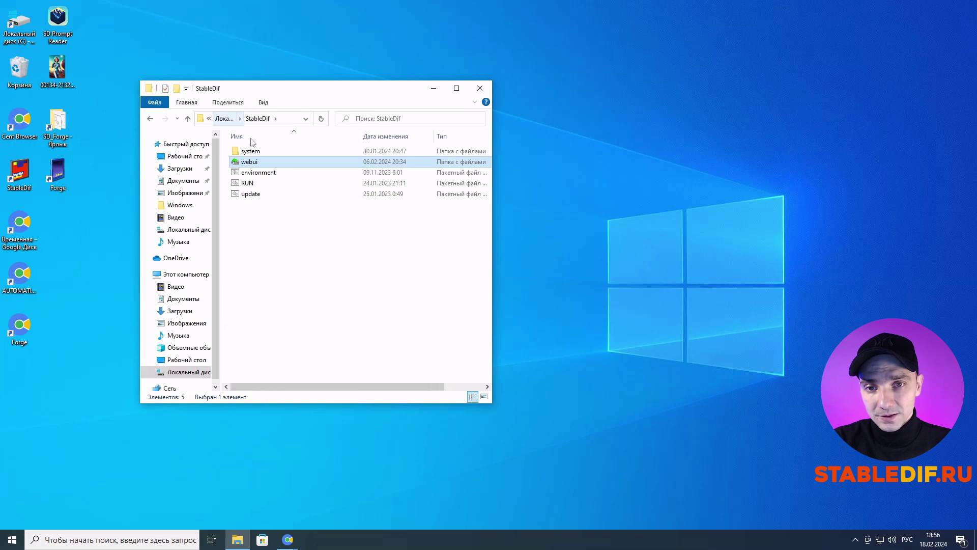
left_click(247, 185)
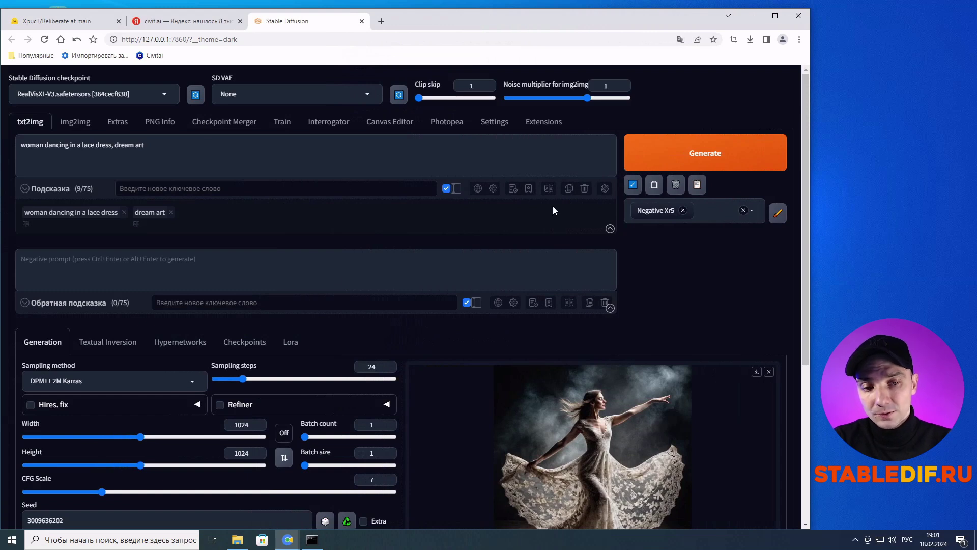
Step: Review the list of available checkpoints and examine the ControlNet v1.1.440 settings for txt2img
left_click(166, 93)
left_click(294, 153)
scroll(554, 274, "down", 5)
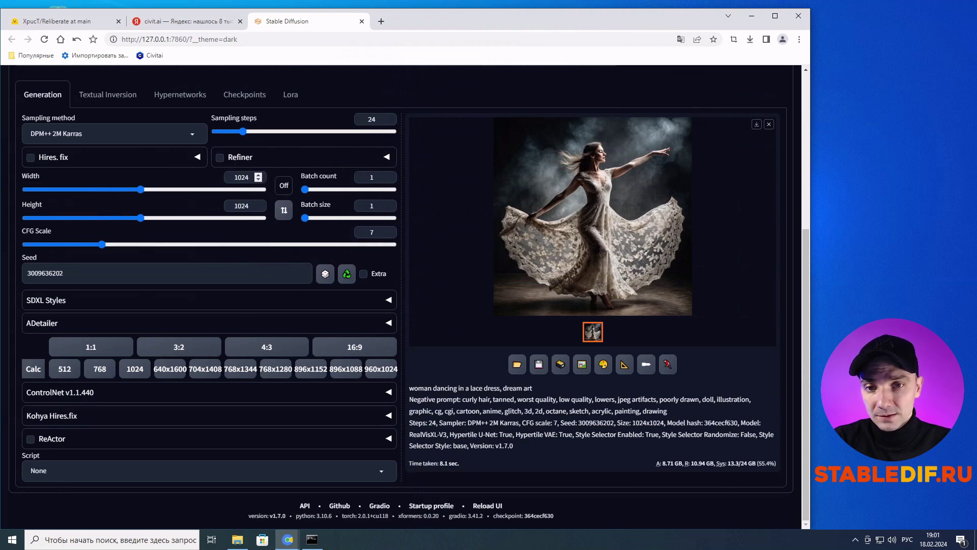
left_click(78, 393)
scroll(355, 295, "down", 3)
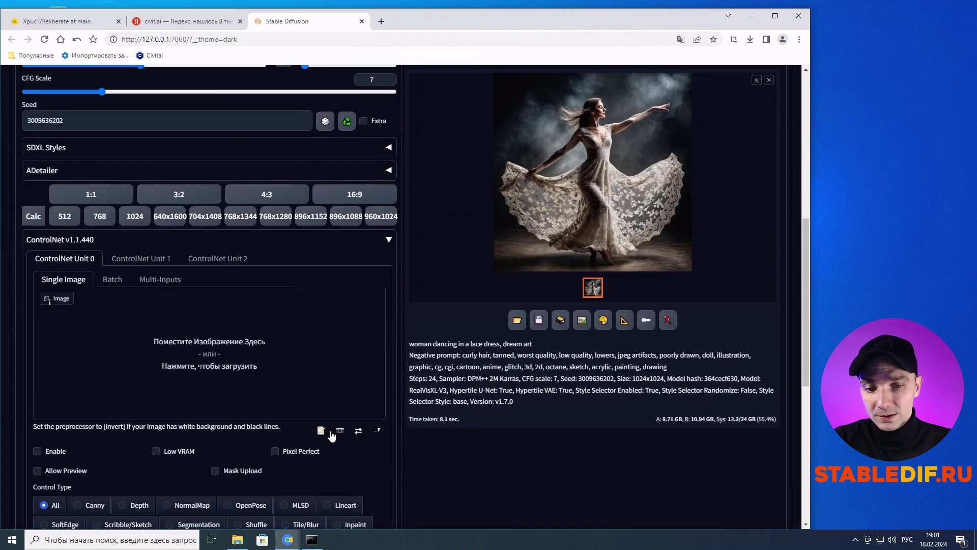
scroll(332, 437, "down", 2)
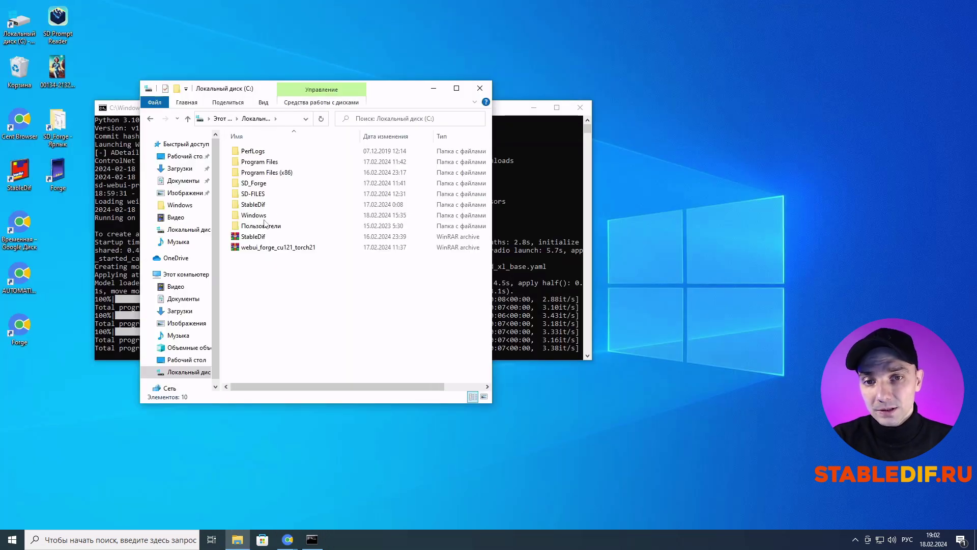
Step: Open the StableDif\webui\models\ControlNet folder on the C: drive and examine its model files
left_click(258, 205)
double_click(258, 206)
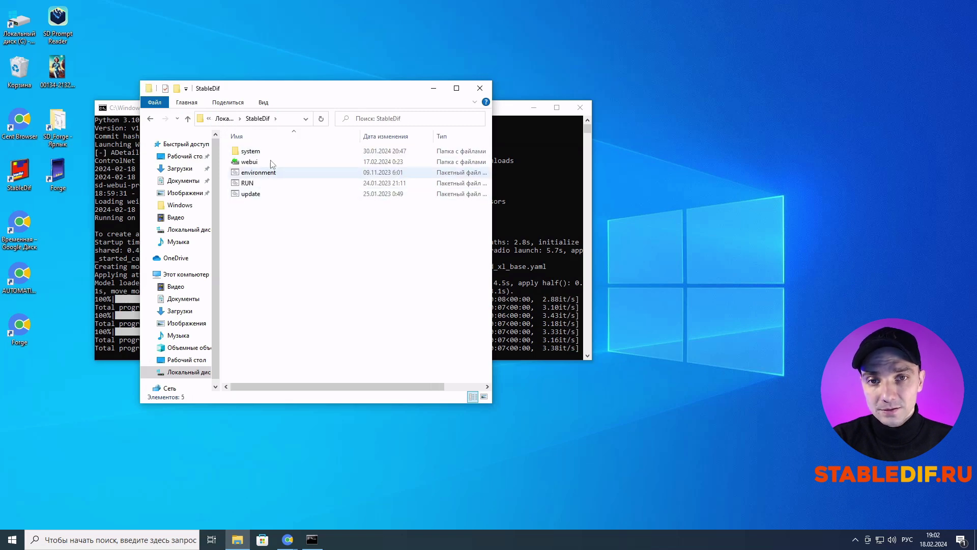
double_click(249, 162)
left_click(257, 259)
double_click(257, 260)
double_click(257, 172)
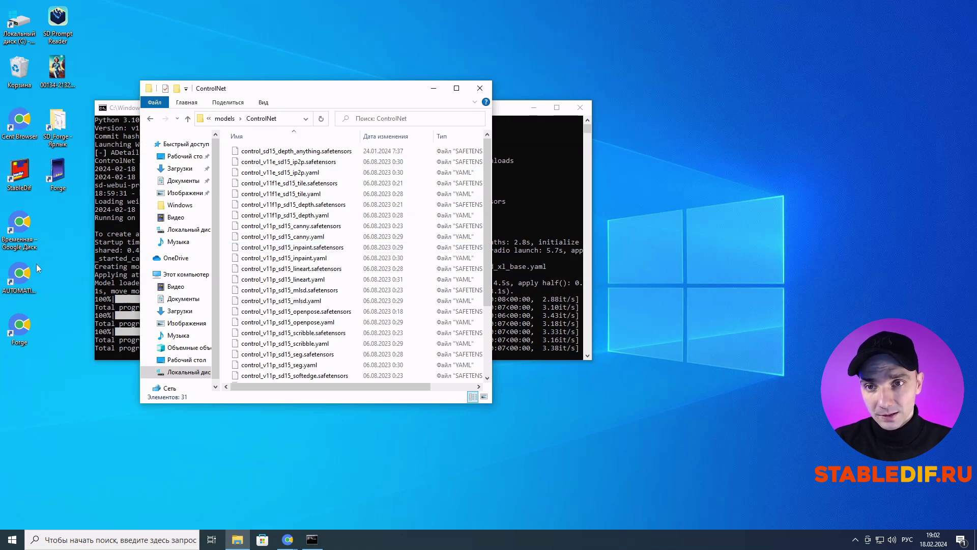
left_click(302, 238)
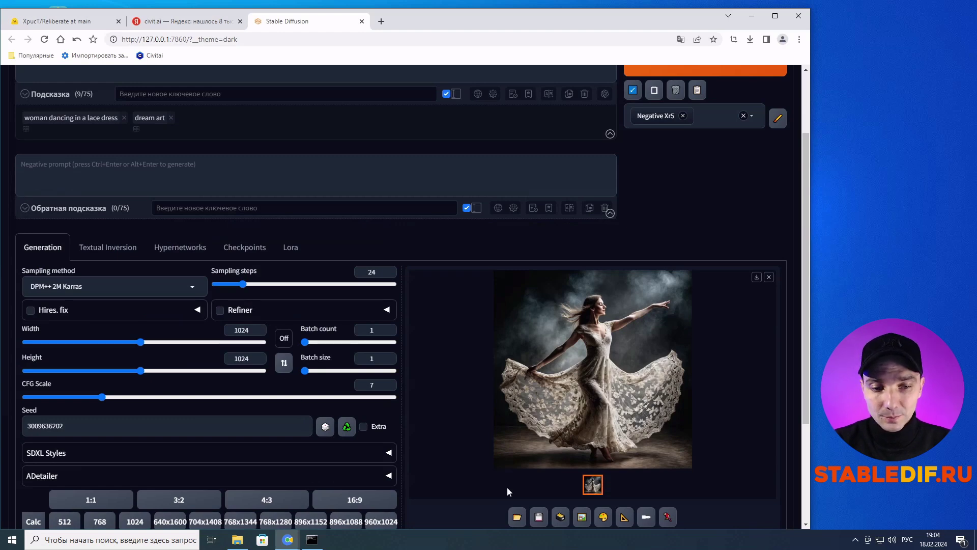
Step: Examine the ControlNet settings and the ReActor face-swap settings in the txt2img generation options
scroll(450, 471, "down", 3)
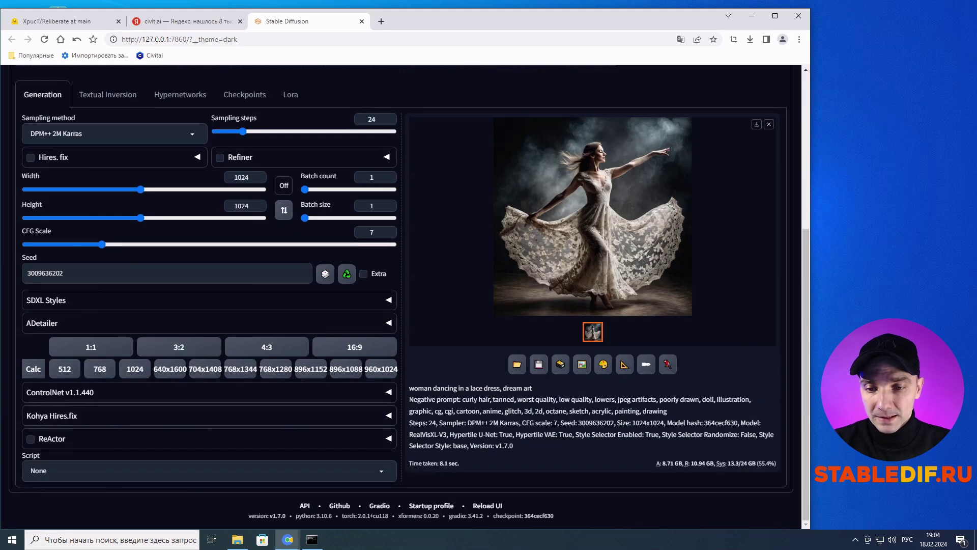
left_click(96, 394)
scroll(316, 433, "down", 7)
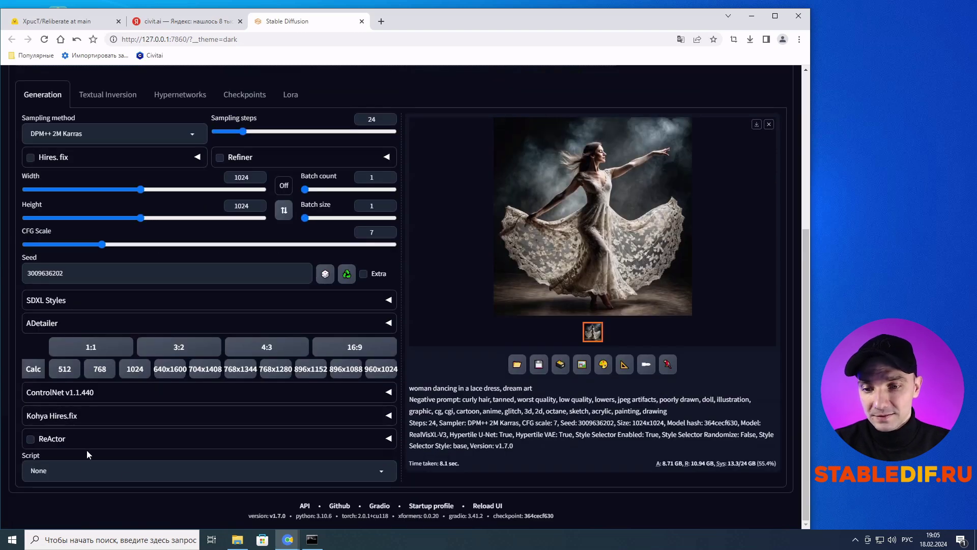
left_click(87, 438)
scroll(87, 439, "down", 2)
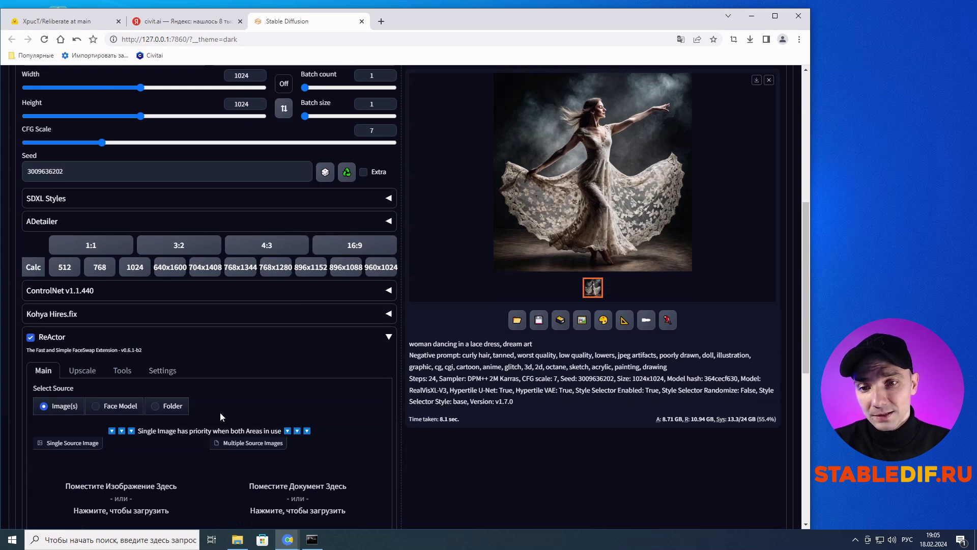
scroll(220, 411, "up", 7)
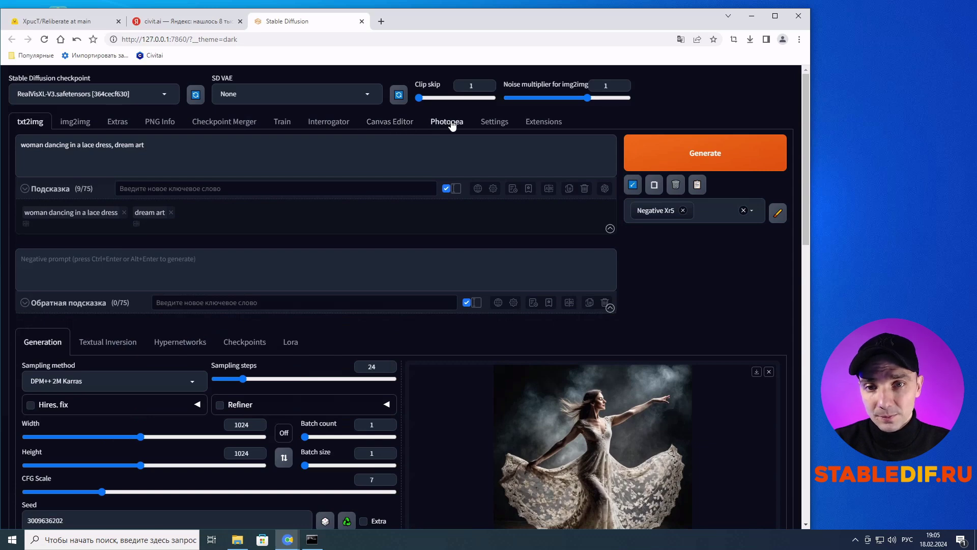
Step: Look through the Extras processing options down to Remove background and switch to img2img
left_click(117, 125)
scroll(211, 381, "down", 5)
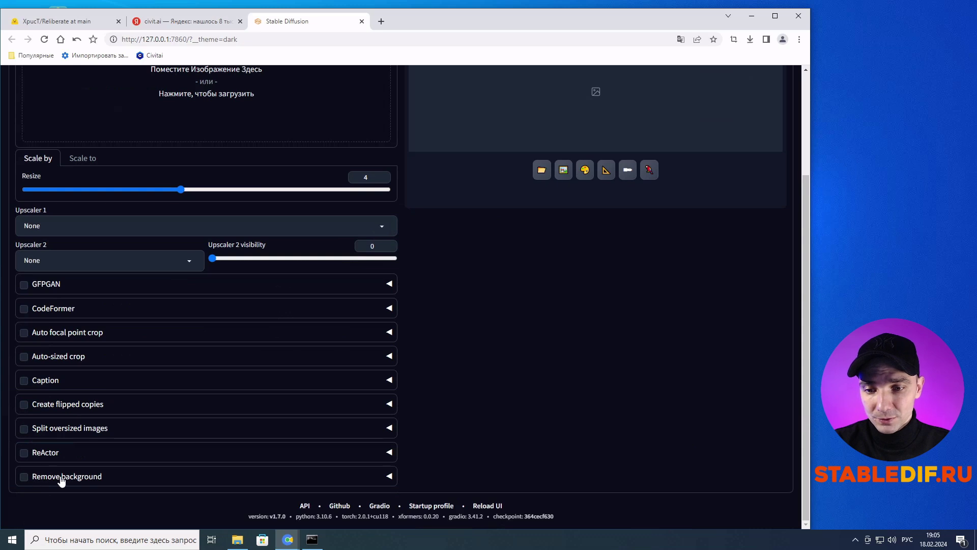
scroll(83, 483, "up", 5)
left_click(76, 123)
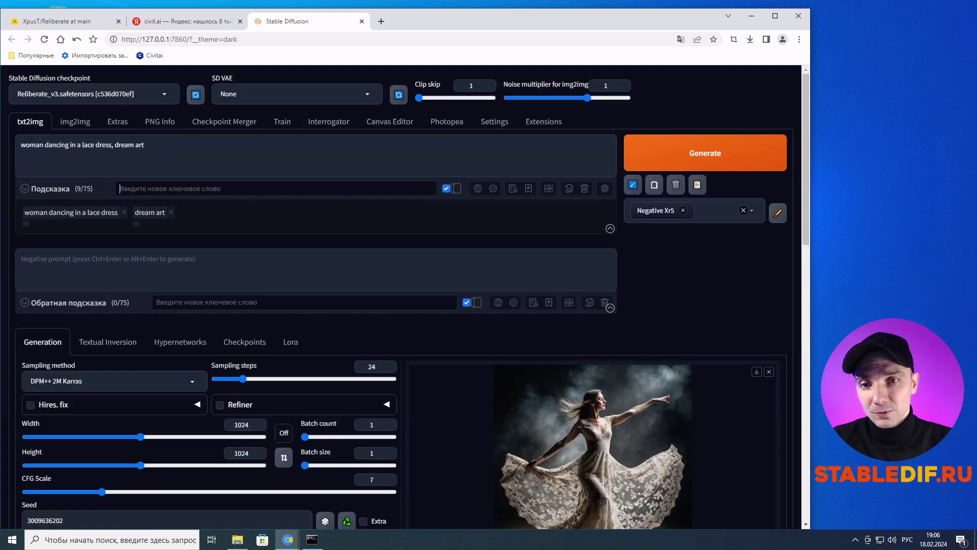
Step: Add the keyword "собака" to the txt2img prompt and remove its translated tag "dog" again
mouse_move(165, 219)
mouse_move(153, 213)
left_mouse_down()
mouse_move(78, 210)
mouse_move(157, 213)
left_mouse_up()
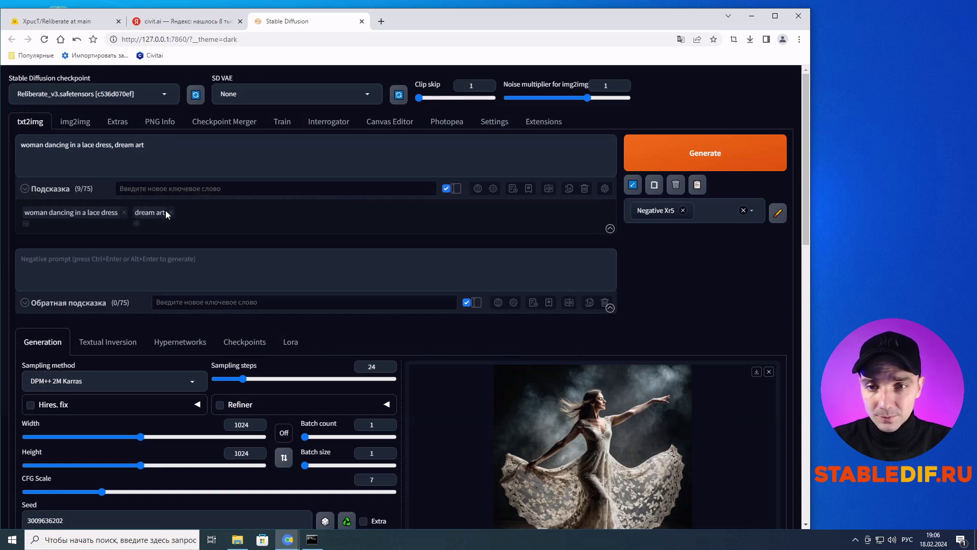
left_click(154, 212)
left_click(154, 214)
type("собака")
key("Return")
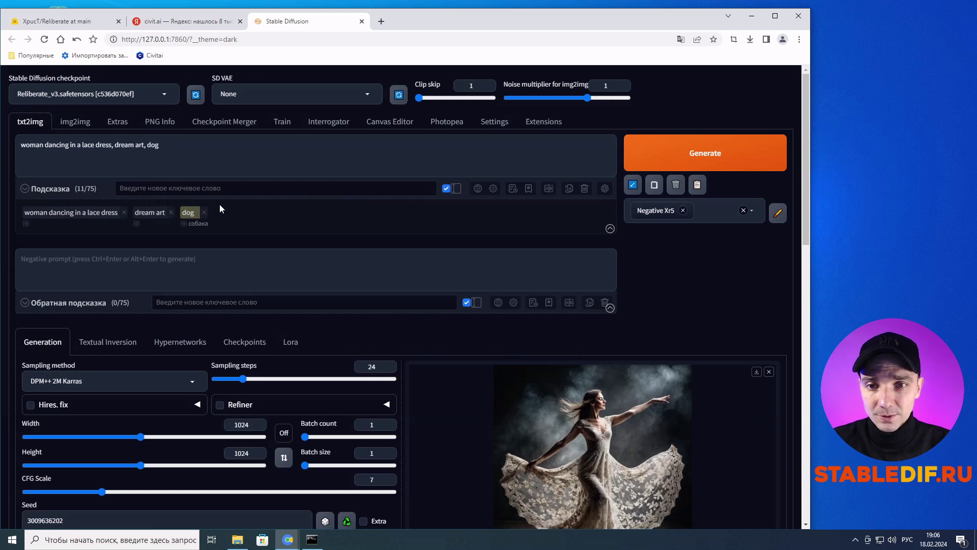
left_click(203, 213)
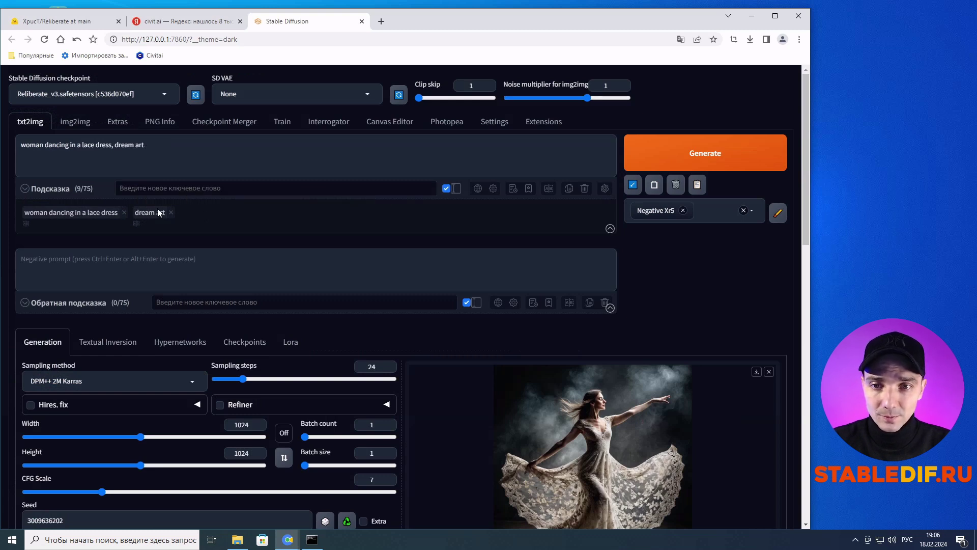
Step: Leave the prompt keywords as they are and open the Interrogator page
mouse_move(159, 212)
left_click(172, 197)
left_click(138, 199)
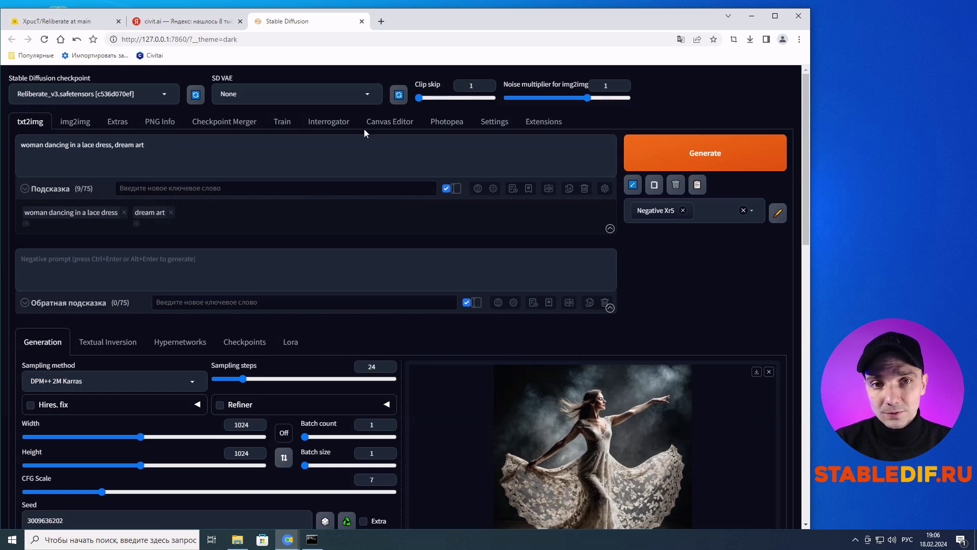
left_click(328, 123)
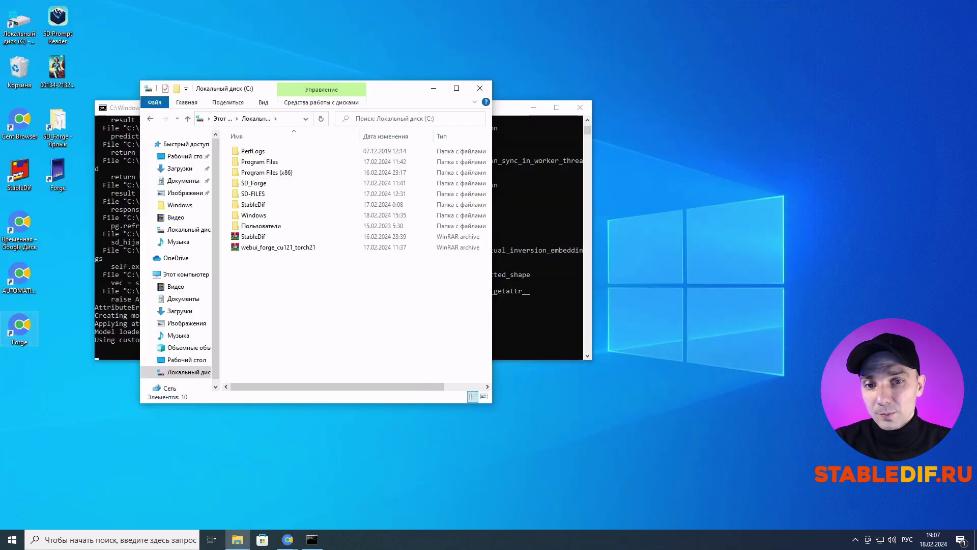
Step: Open the lllyasviel/stable-diffusion-webui-forge repository on GitHub, browse through its page and minimize the browser
double_click(24, 333)
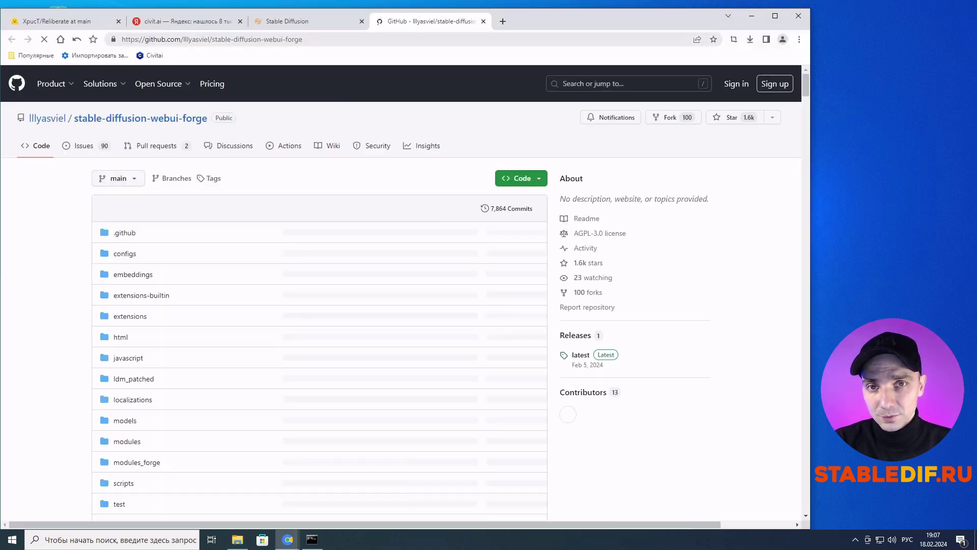
scroll(364, 346, "down", 12)
scroll(367, 343, "down", 10)
scroll(321, 276, "up", 2)
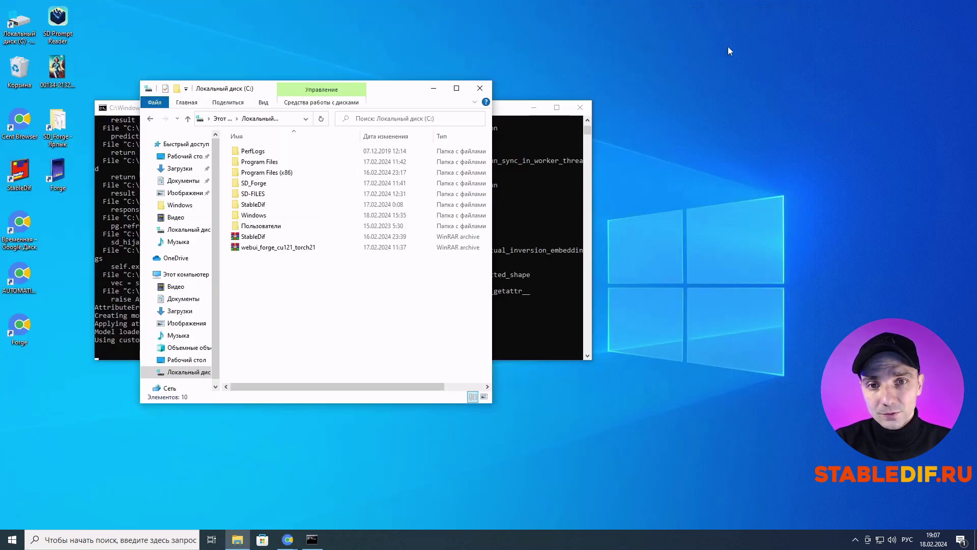
left_click(751, 16)
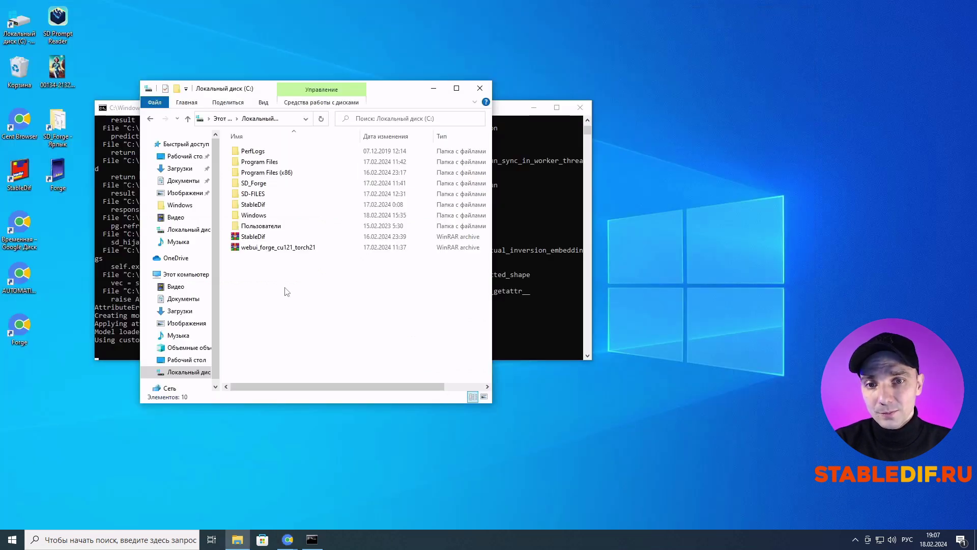
Step: Check the extraction options for the webui_forge_cu121_torch21 archive on the C: drive without extracting it
left_click(278, 249)
right_click(278, 249)
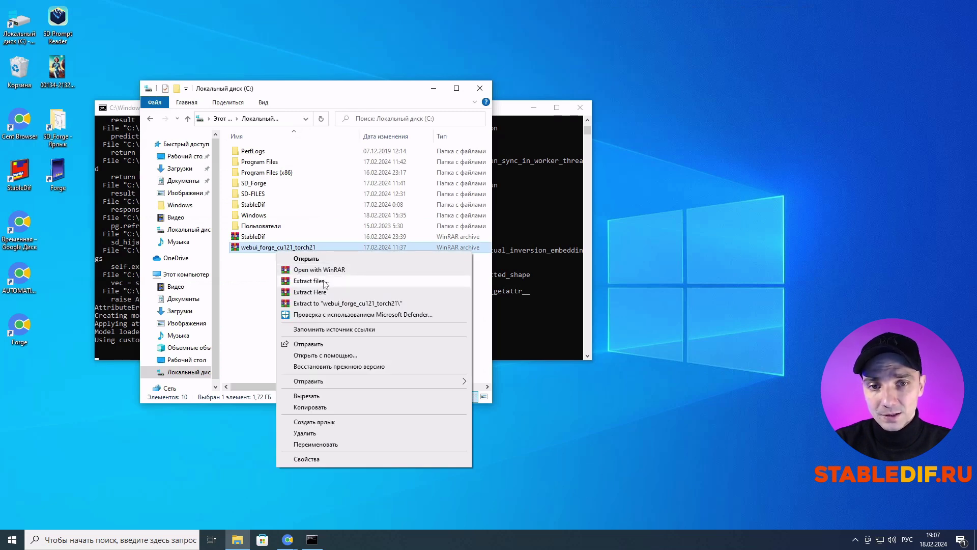
left_click(247, 284)
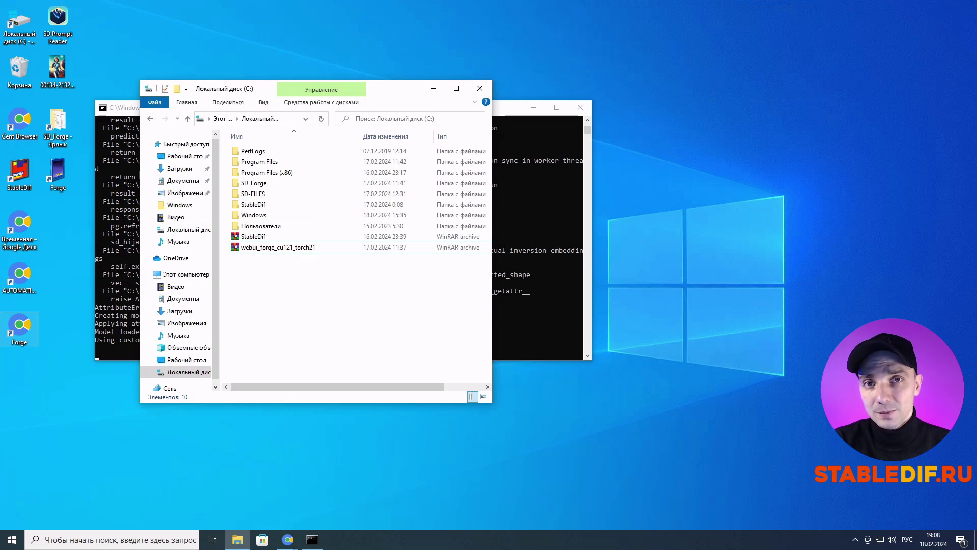
Step: Open the SD-FILES folder on the C: drive, inspect its ControlNet and Stable-diffusion subfolders and return to the drive root
left_click(253, 193)
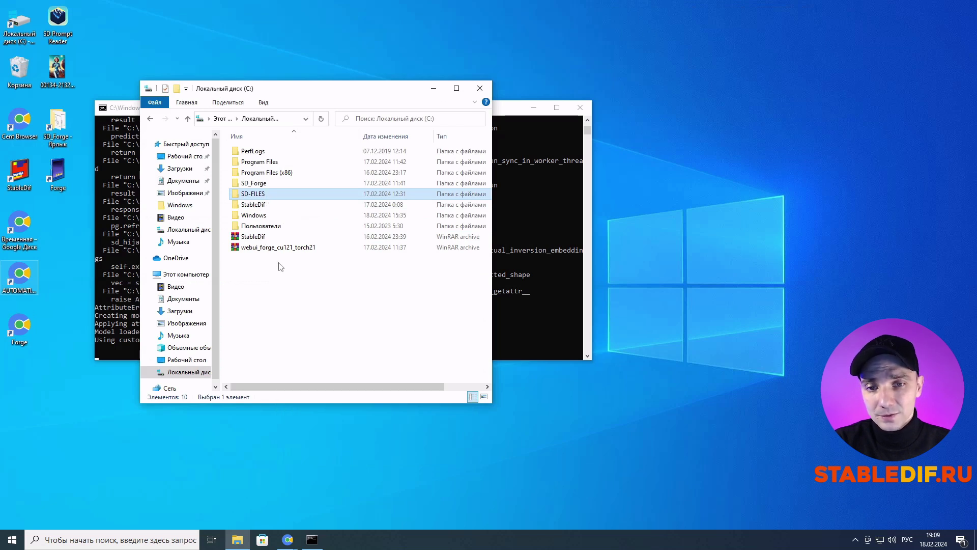
left_click(280, 302)
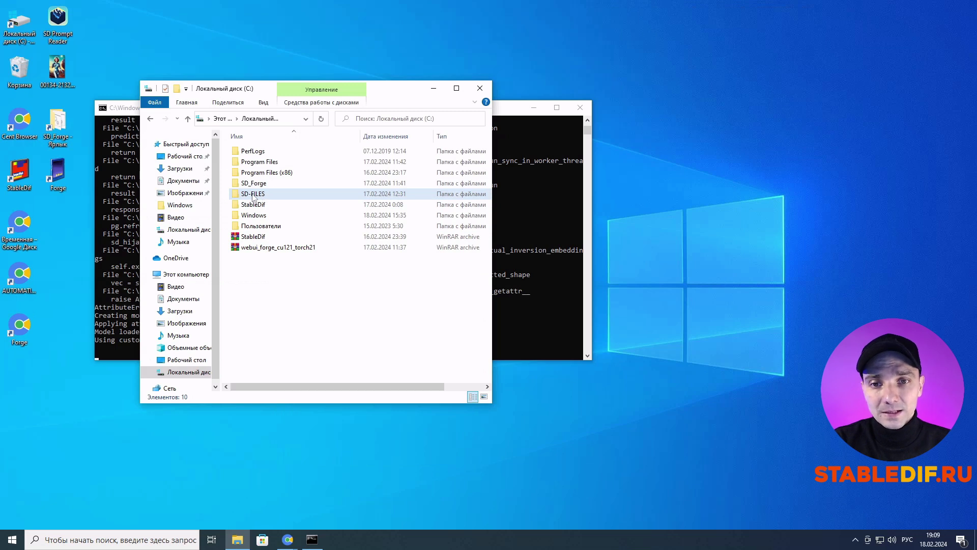
mouse_move(263, 197)
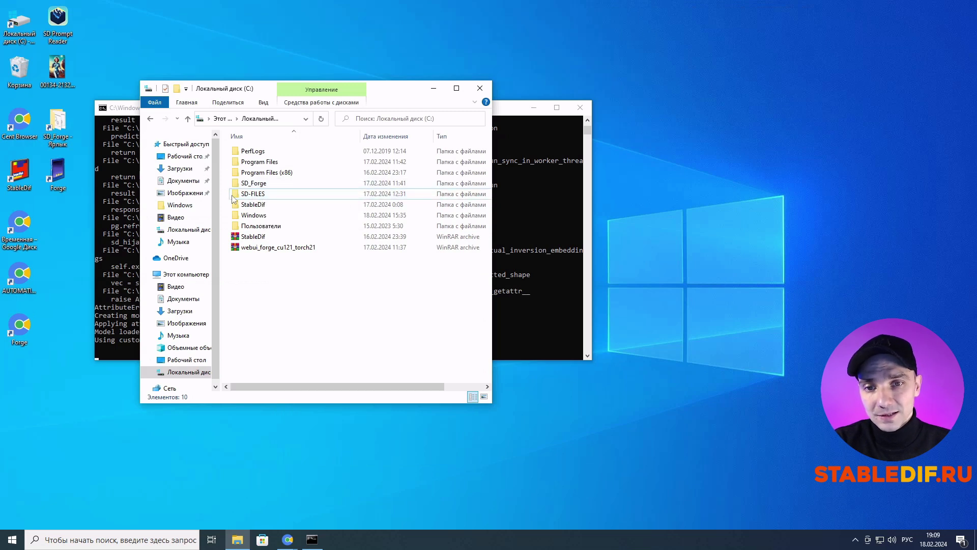
double_click(243, 194)
left_click(261, 152)
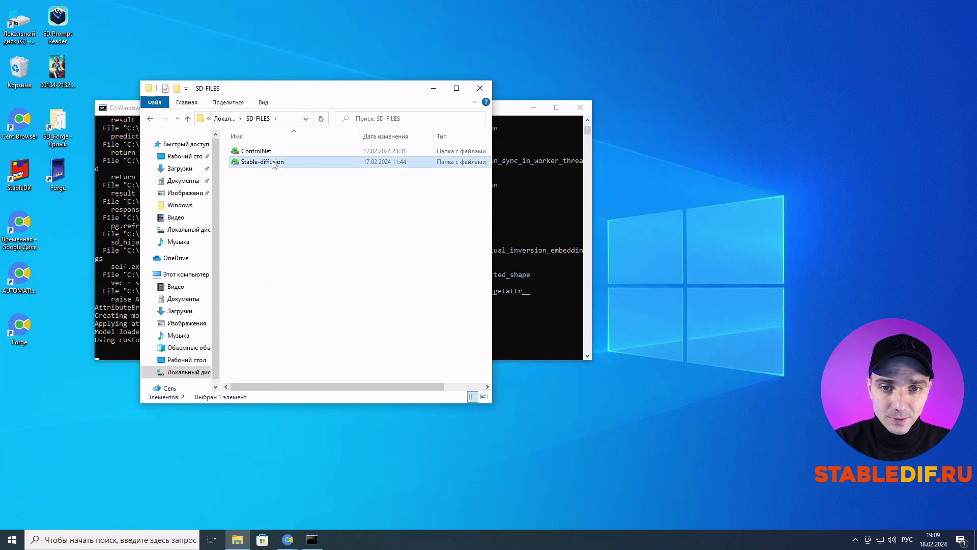
left_click(152, 119)
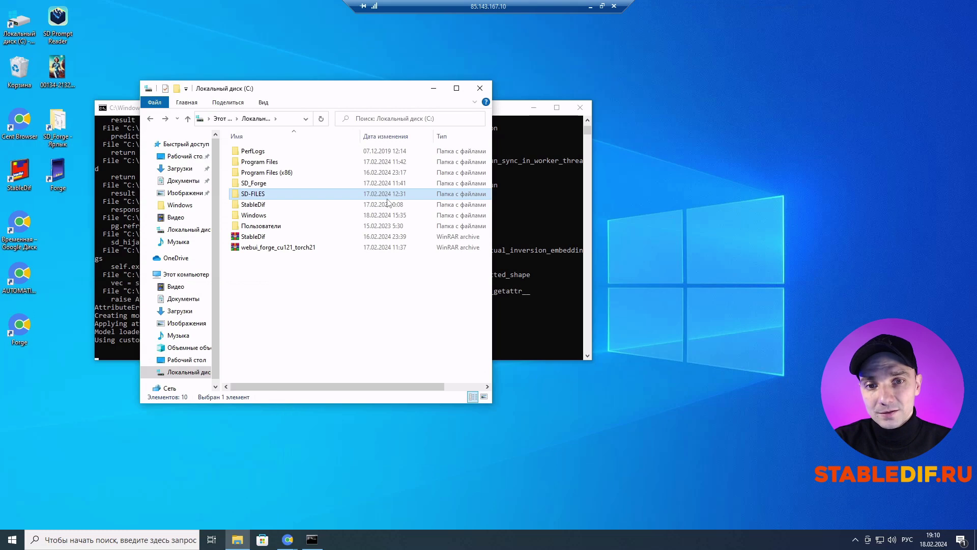
Step: Close the Stable Diffusion console window and the C: drive folder window on the remote desktop
left_click(574, 120)
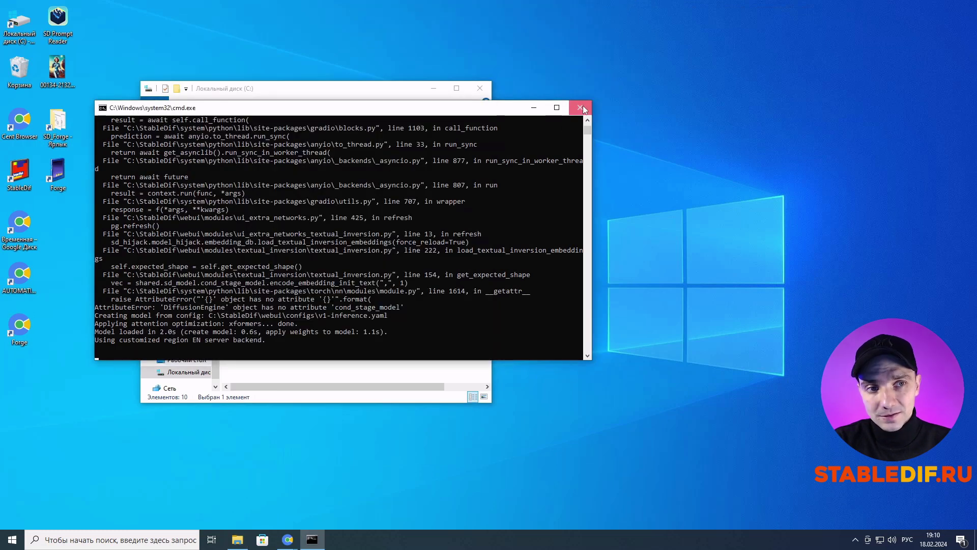
left_click(581, 107)
left_click(480, 88)
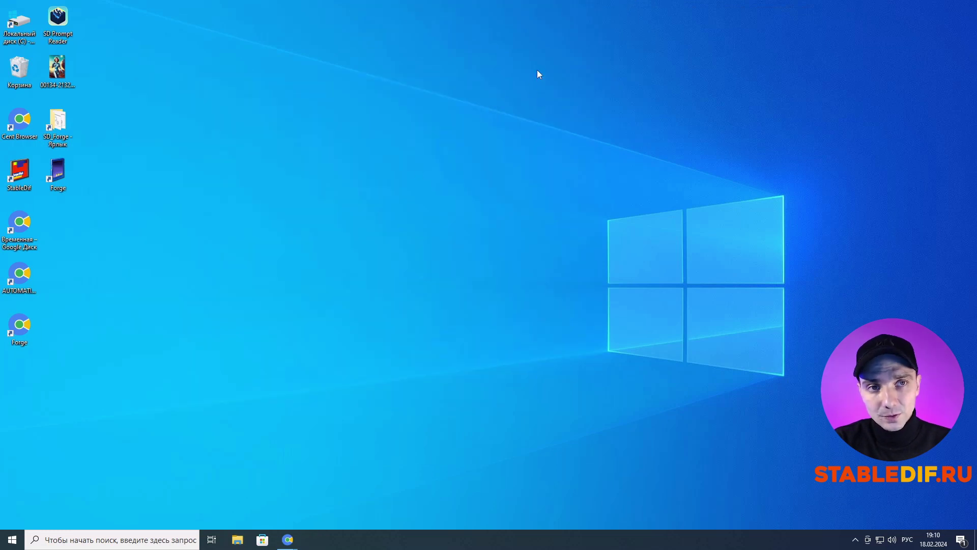
Step: Disconnect the remote desktop session and return to the local computer
mouse_move(453, 1)
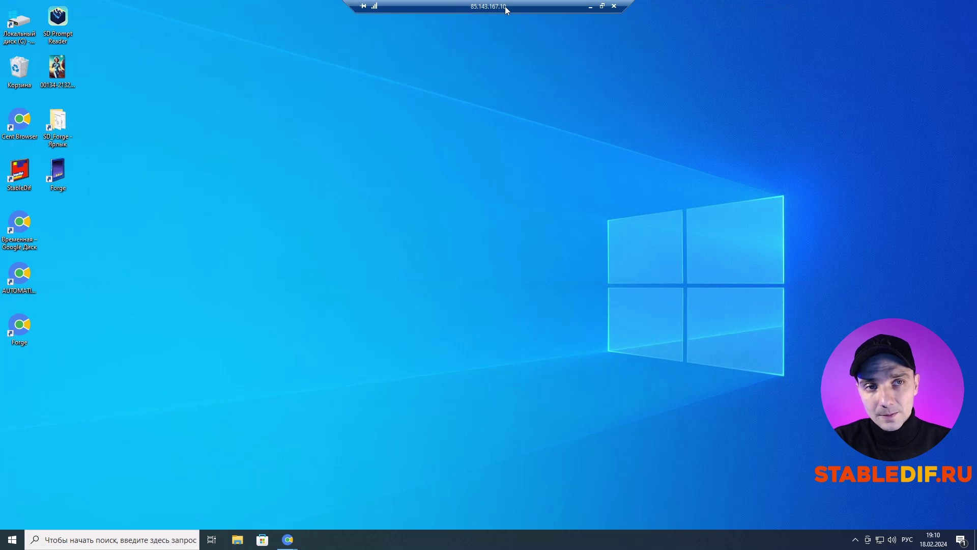
left_click(614, 6)
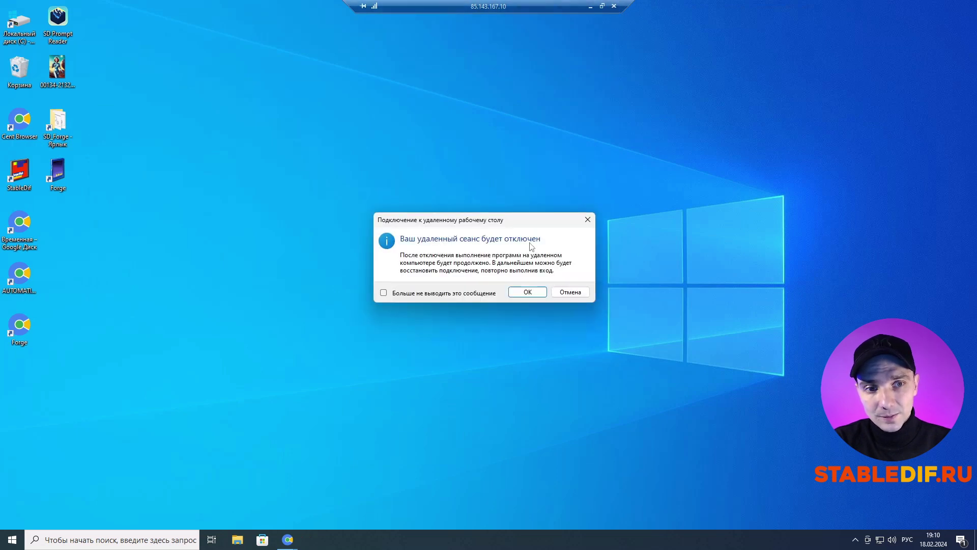
left_click(527, 292)
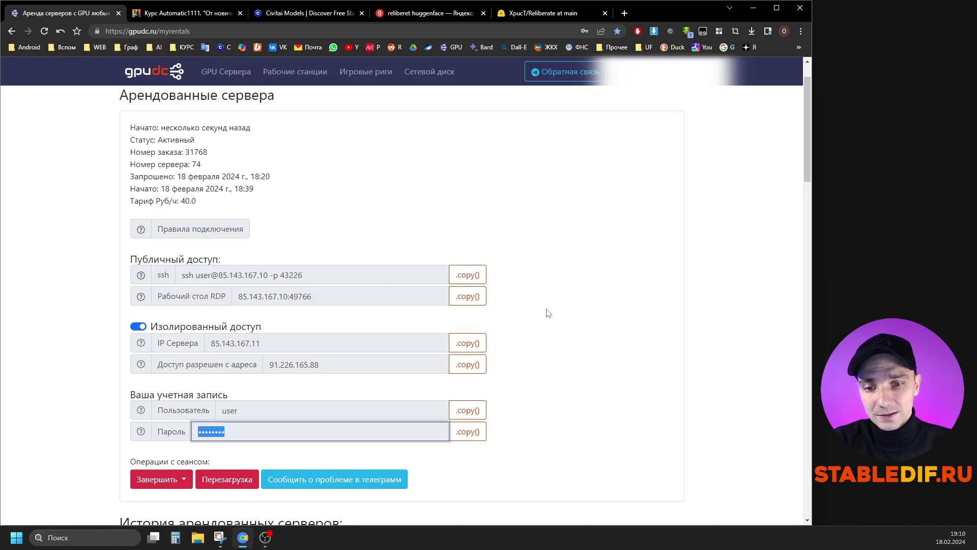
Step: Check the remaining balance on the rented servers page, and end the active rental with its state saved to image 0
left_click(188, 483)
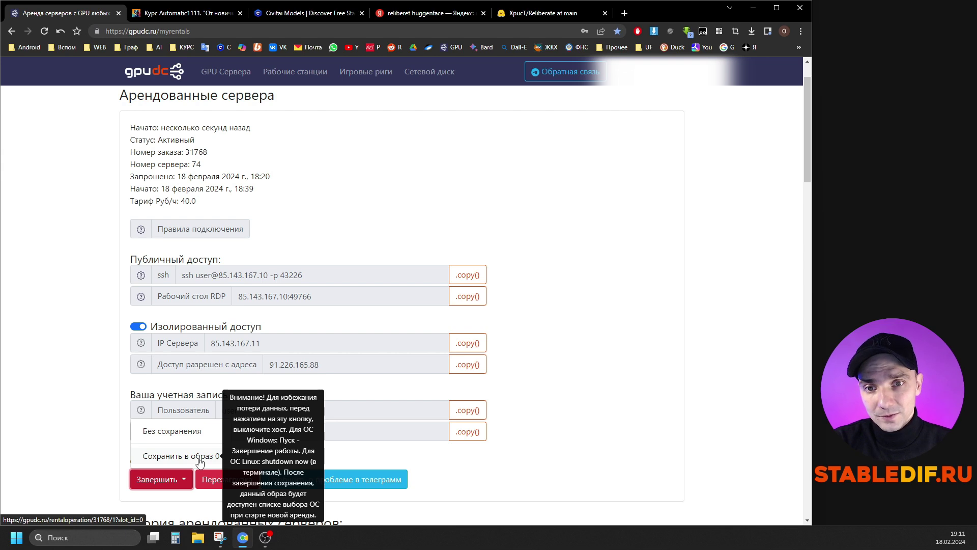
left_click(551, 400)
scroll(321, 229, "up", 1)
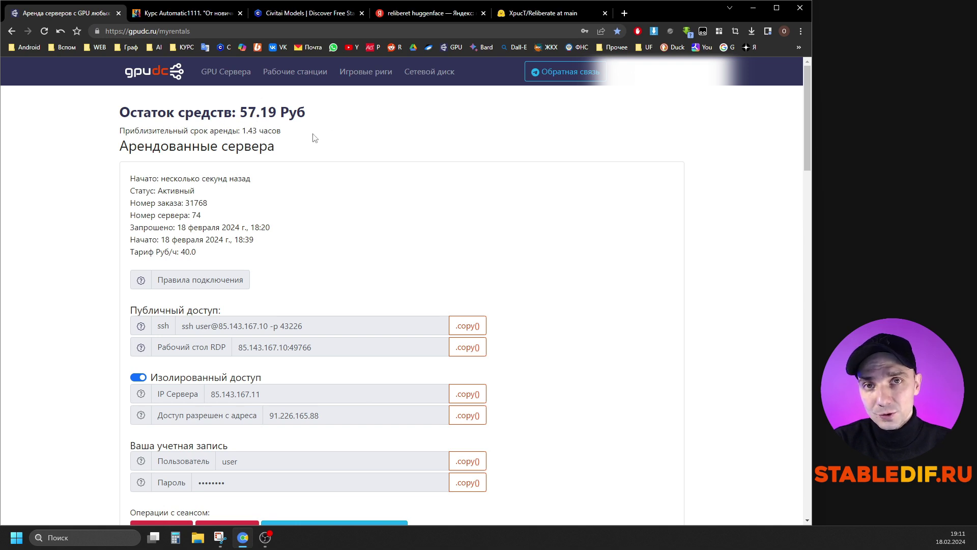
scroll(277, 229, "down", 4)
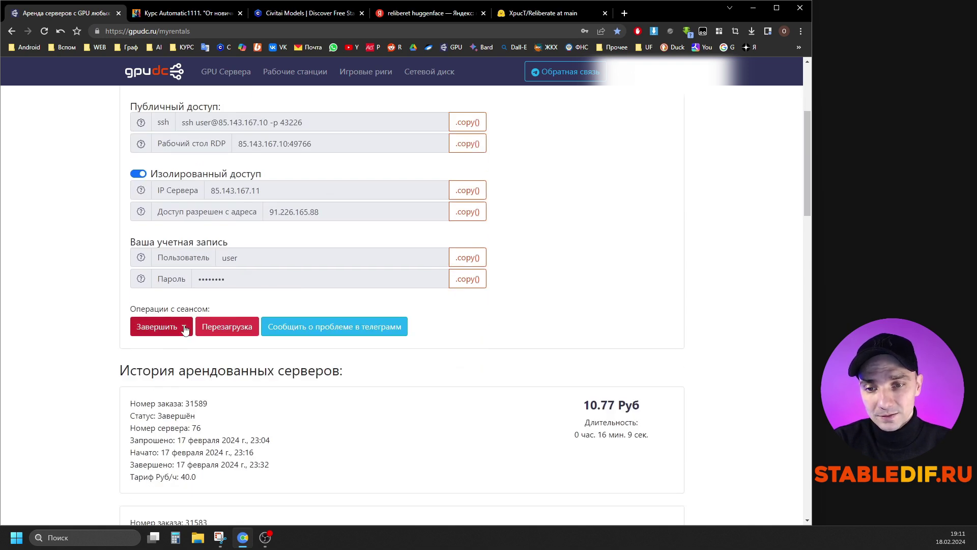
left_click(184, 329)
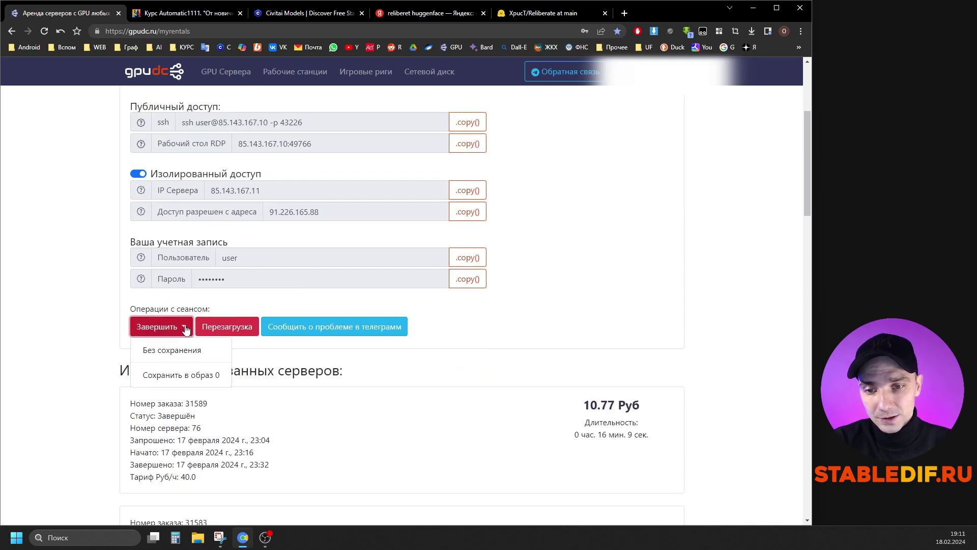
left_click(182, 379)
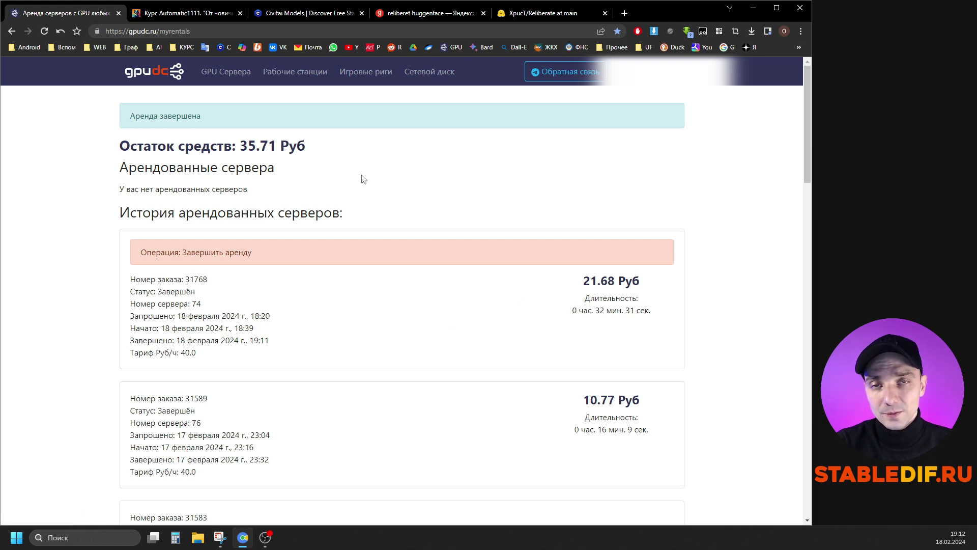
Step: Fill in a rental form for the 1xRTX 4090 24GB workstation (ID 33) with saved image 0 and accept the offer terms, without ordering
left_click(308, 73)
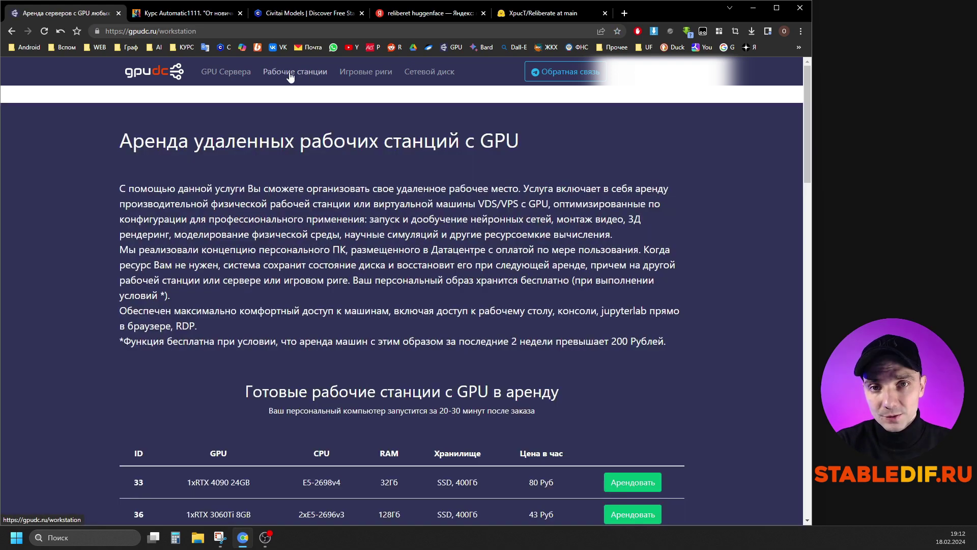
scroll(342, 162, "down", 6)
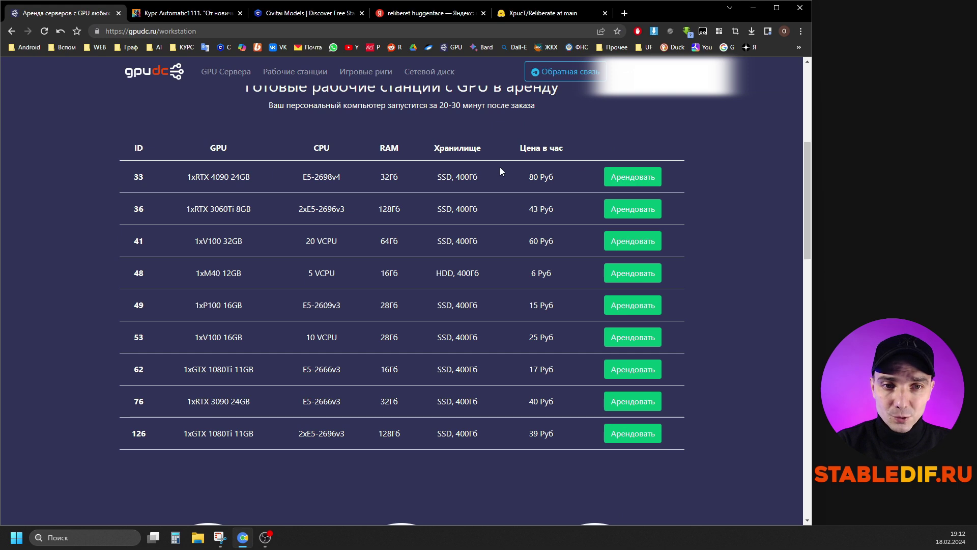
left_click(633, 179)
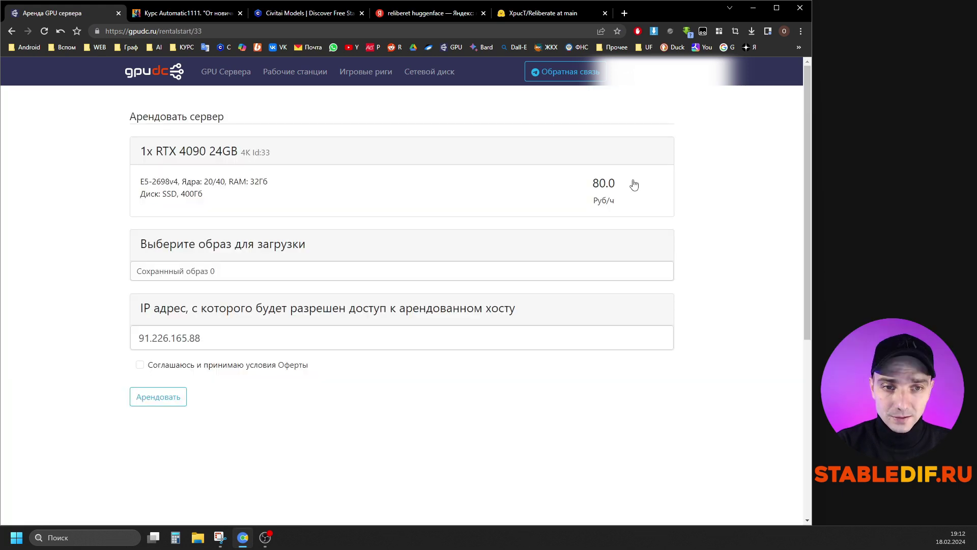
left_click(189, 275)
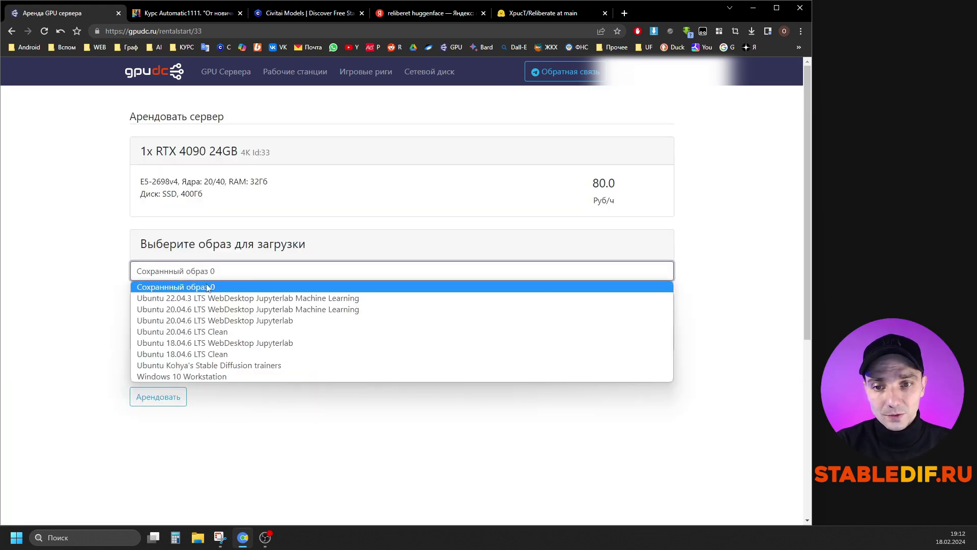
left_click(176, 287)
left_click(139, 365)
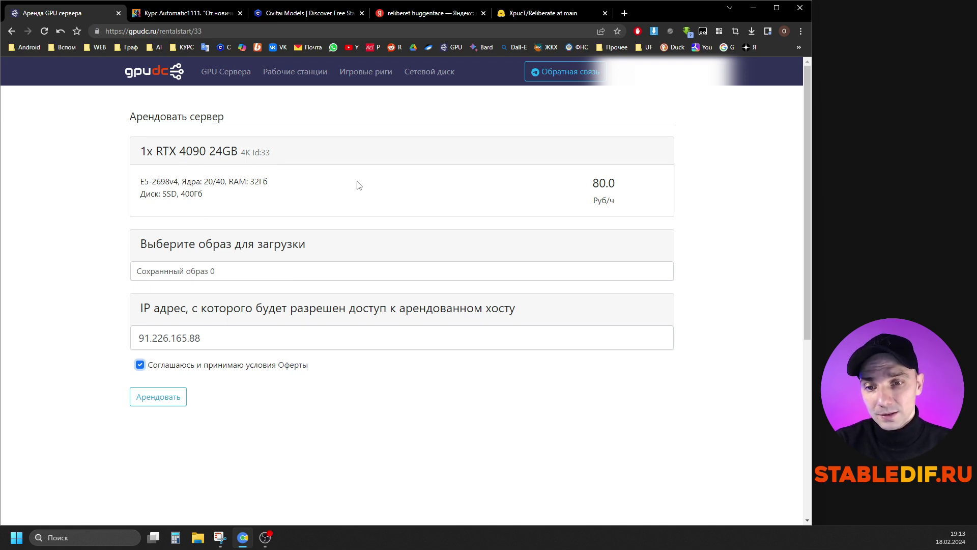
Step: Examine the Automatic1111 course page on stabledif.ru, including its author, lesson programme and tariffs, and return to the gpudc.ru workstation page
key("ctrl+Tab")
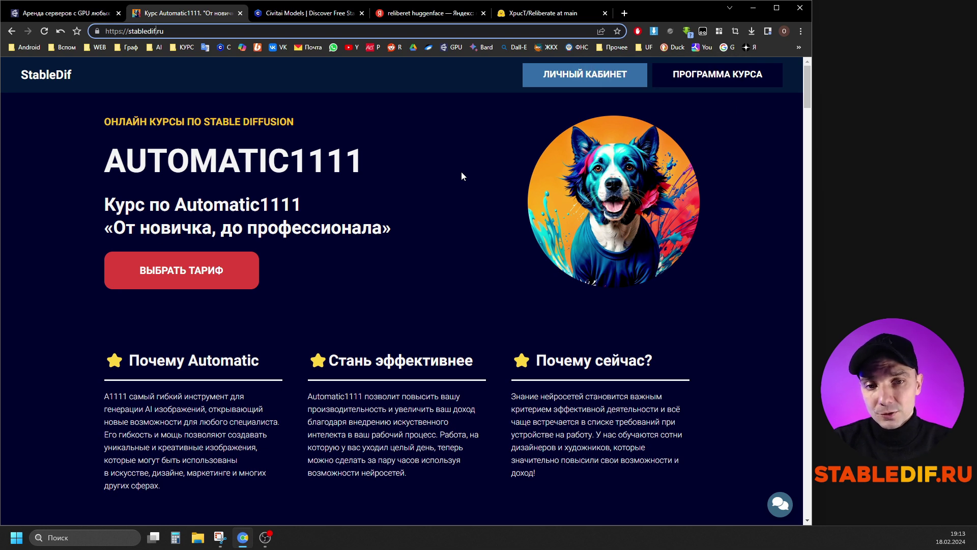
left_click(179, 30)
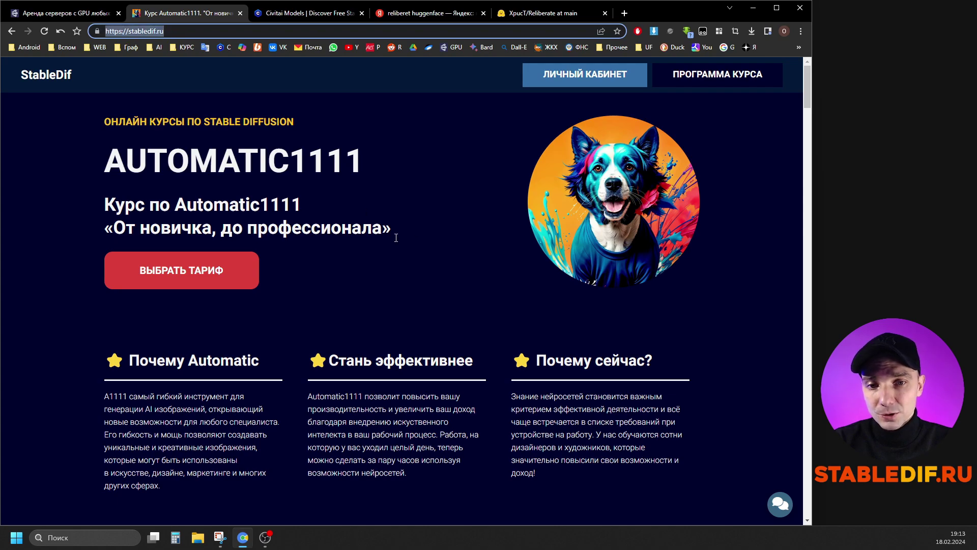
scroll(421, 219, "down", 20)
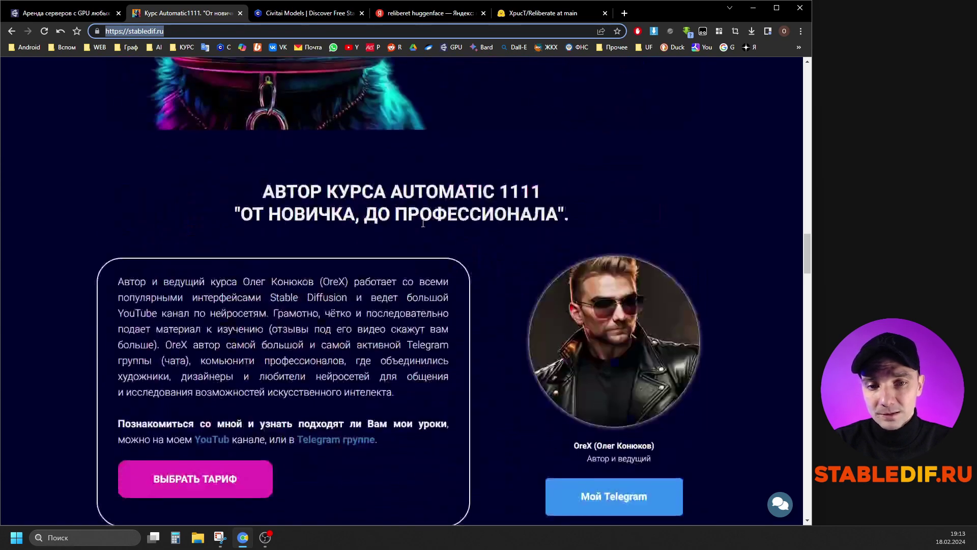
scroll(422, 223, "down", 20)
scroll(444, 226, "up", 7)
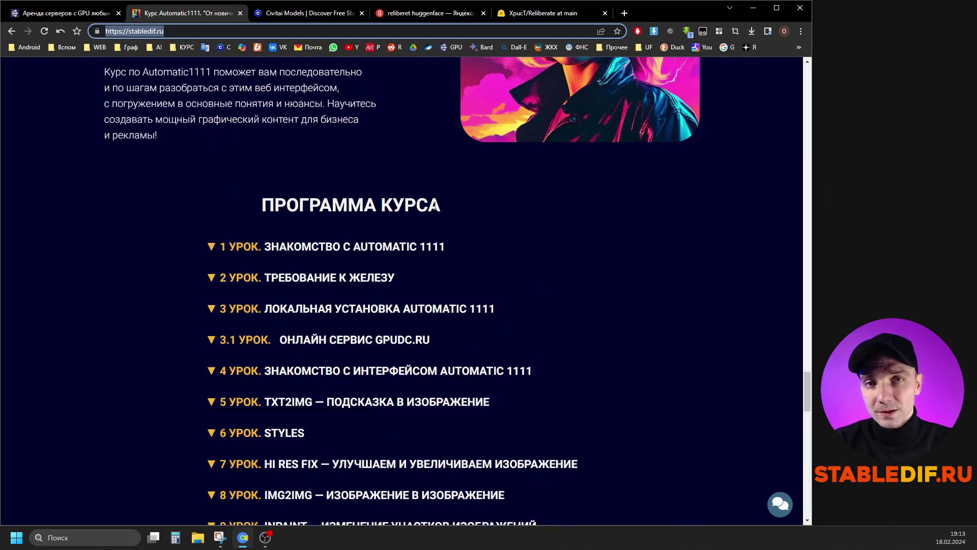
scroll(356, 222, "down", 1)
scroll(771, 215, "down", 15)
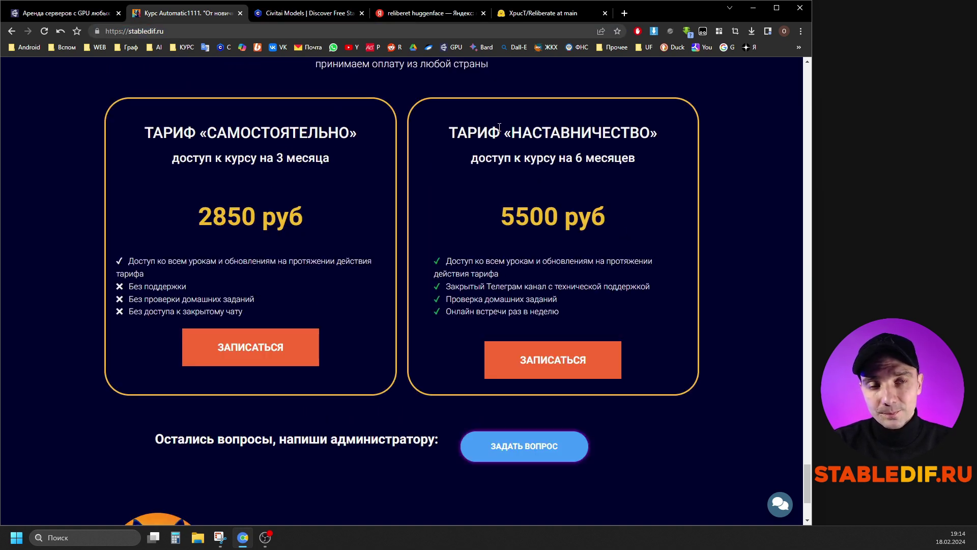
key("ctrl+shift+Tab")
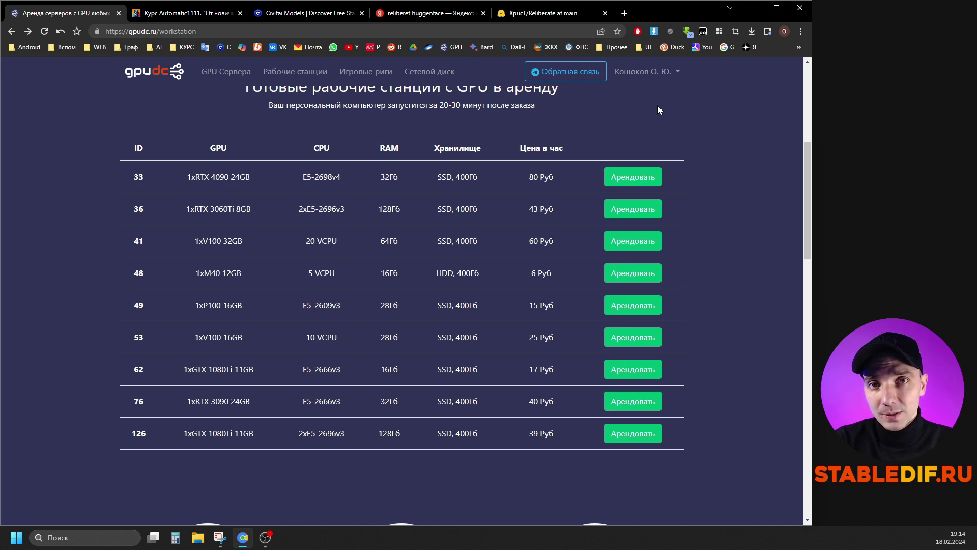